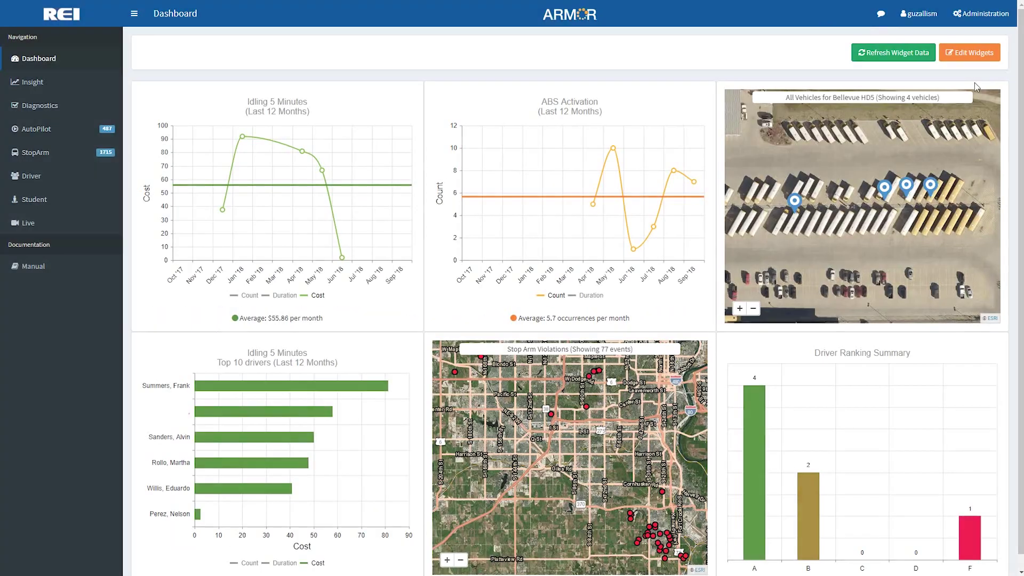
# Start editing the dashboard widgets and add the Average Points Per Day driver widget.
pyautogui.click(978, 55)
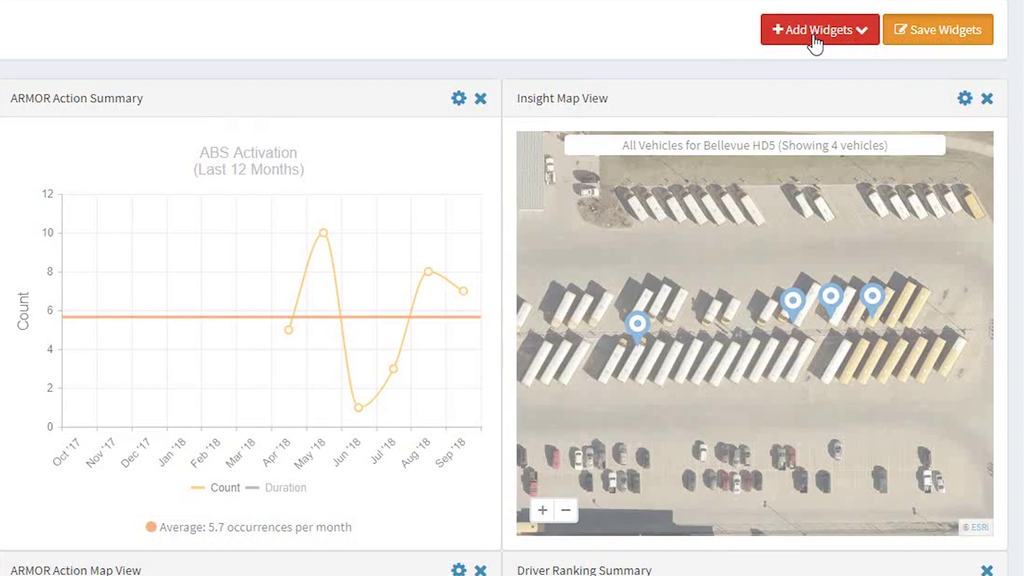
pyautogui.click(897, 58)
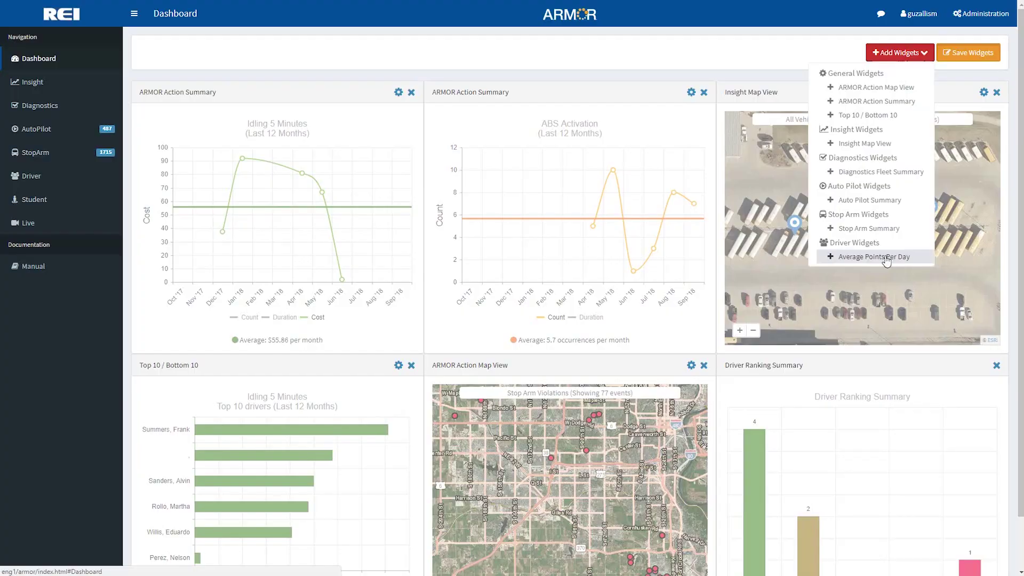
pyautogui.click(886, 258)
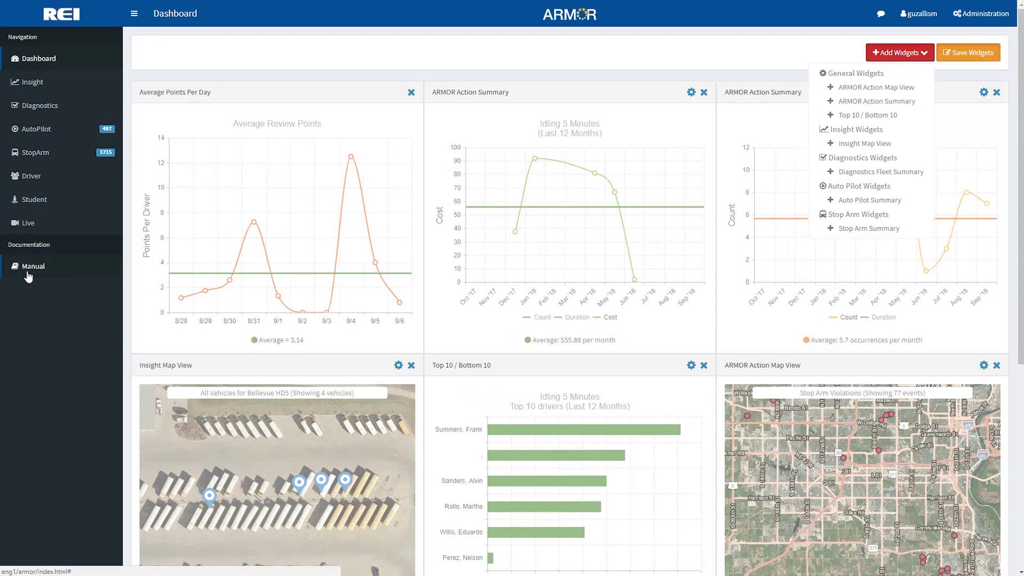
# Examine the action and time frame options of the Idling 5 Minutes ARMOR Action Summary widget, then close its settings.
pyautogui.click(691, 94)
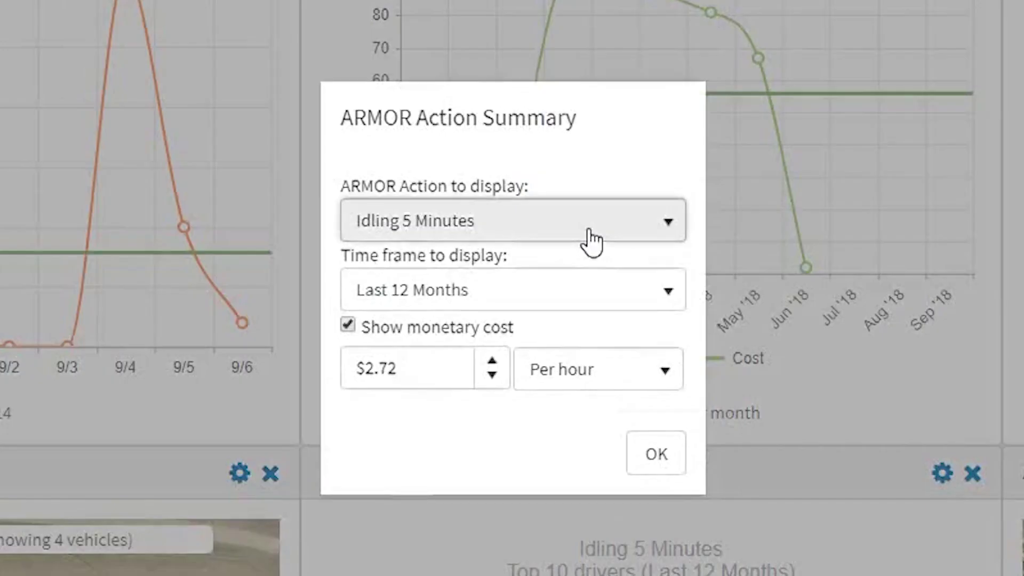
pyautogui.click(547, 273)
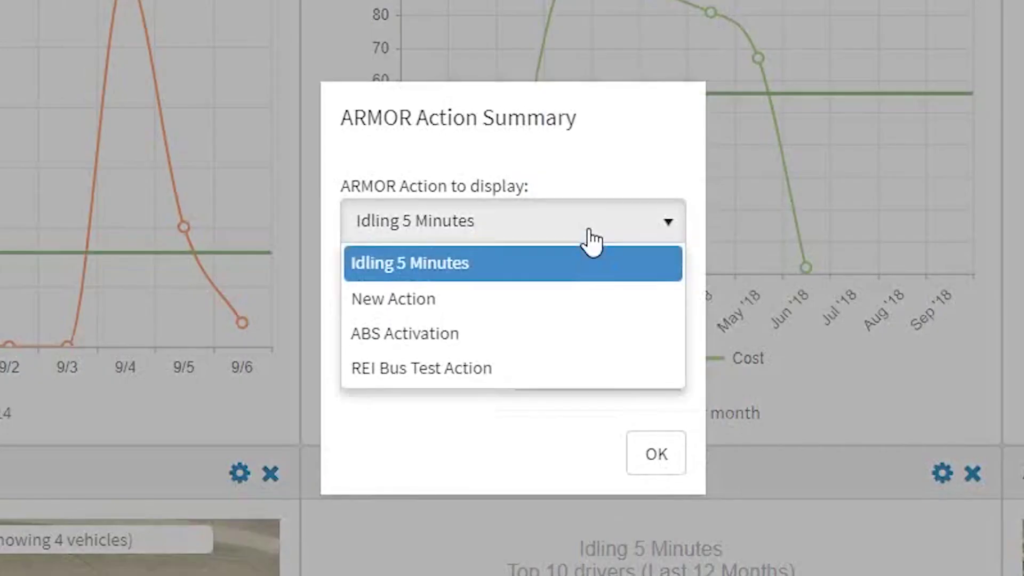
pyautogui.click(591, 241)
pyautogui.click(602, 309)
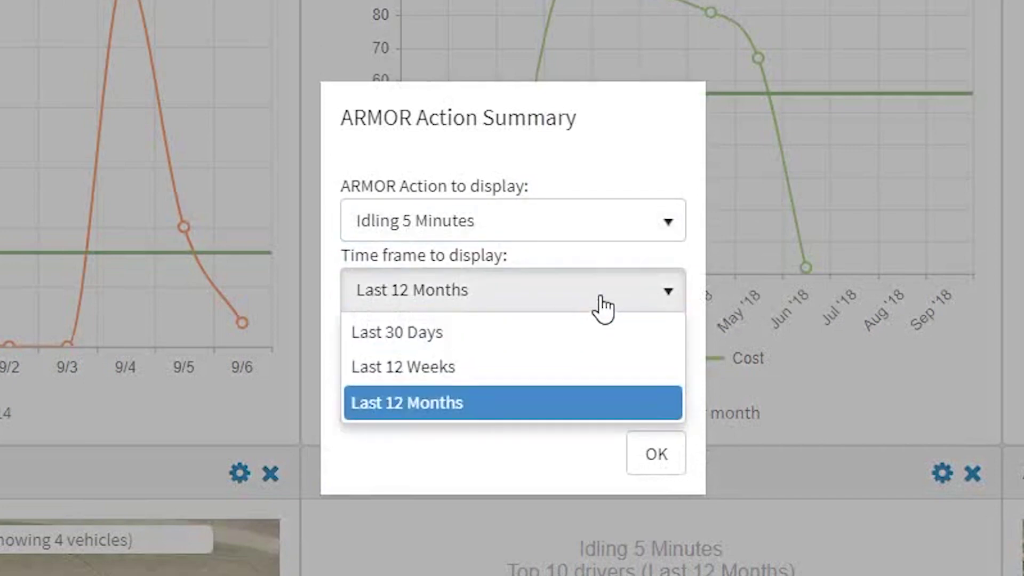
pyautogui.click(602, 308)
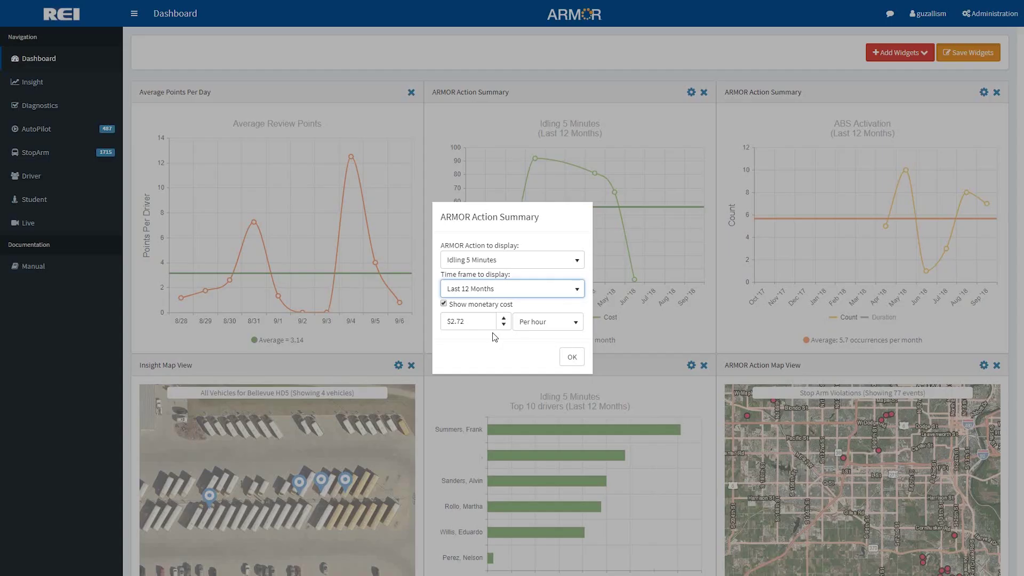
pyautogui.press('Escape')
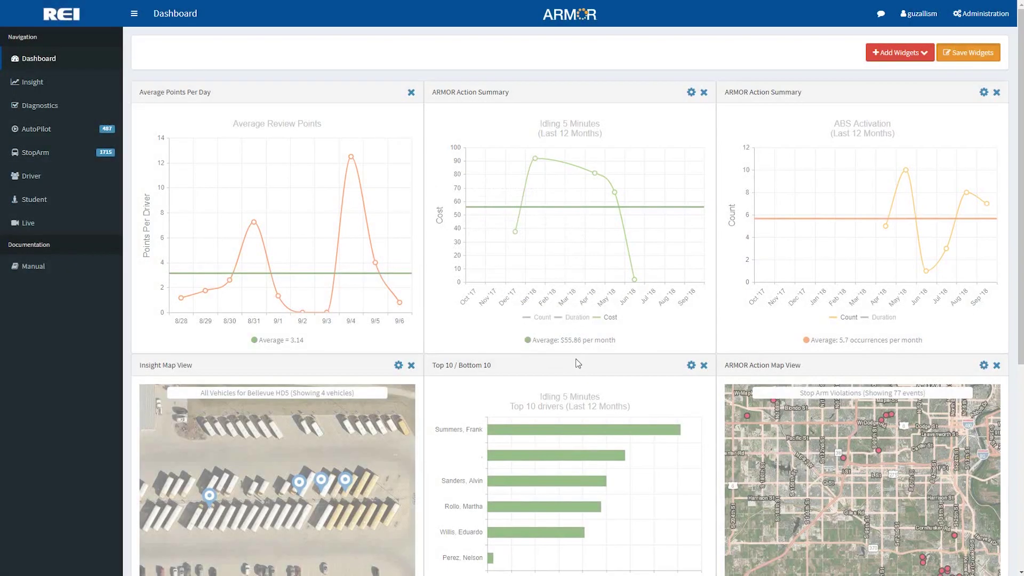
# Move the Idling 5 Minutes summary to the end of the first row, place Top 10 / Bottom 10 in that row's middle, and save the widgets.
pyautogui.moveTo(548, 255); pyautogui.dragTo(859, 251)
pyautogui.moveTo(620, 434); pyautogui.dragTo(624, 213)
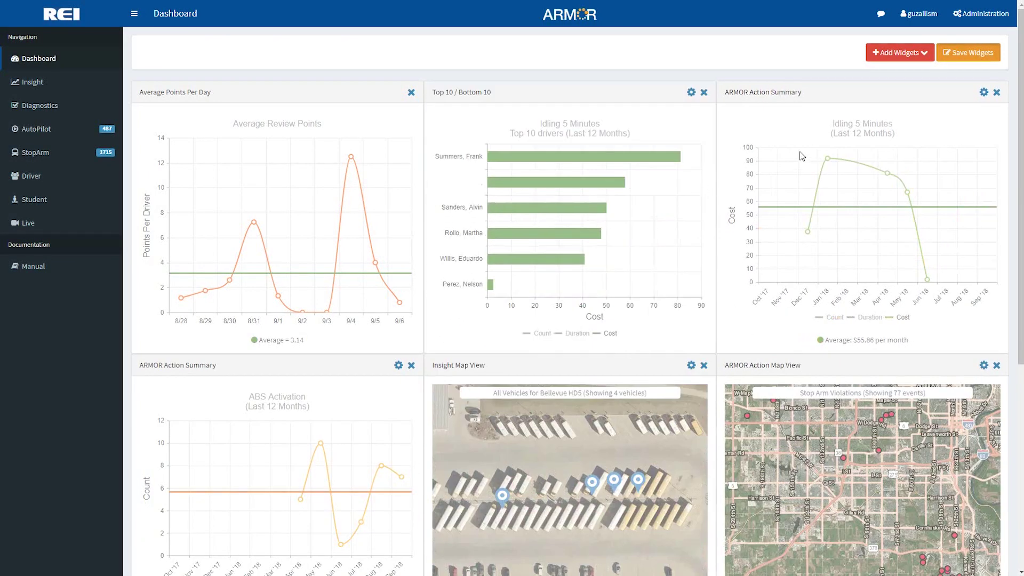
pyautogui.click(959, 54)
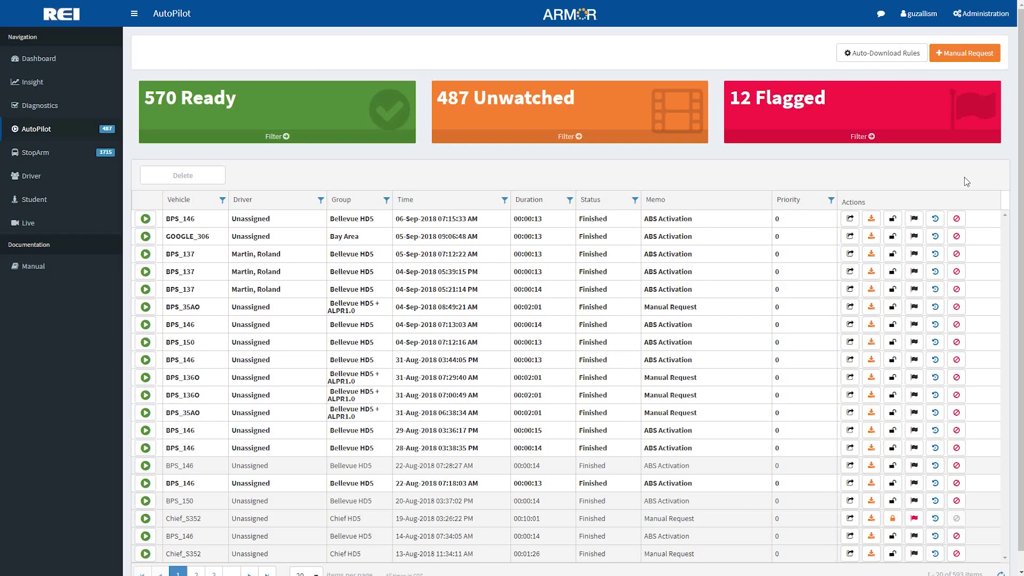
# In AutoPilot's Auto-Download Rules, enable video download for exceeding the speed limit and for hard breaking or fast turns.
pyautogui.click(909, 59)
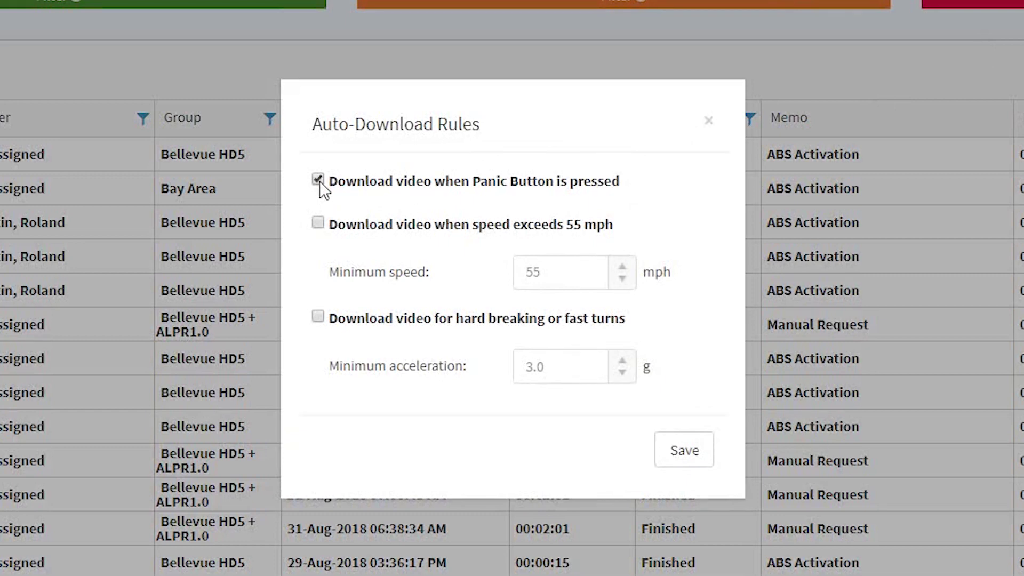
pyautogui.click(318, 228)
pyautogui.click(323, 315)
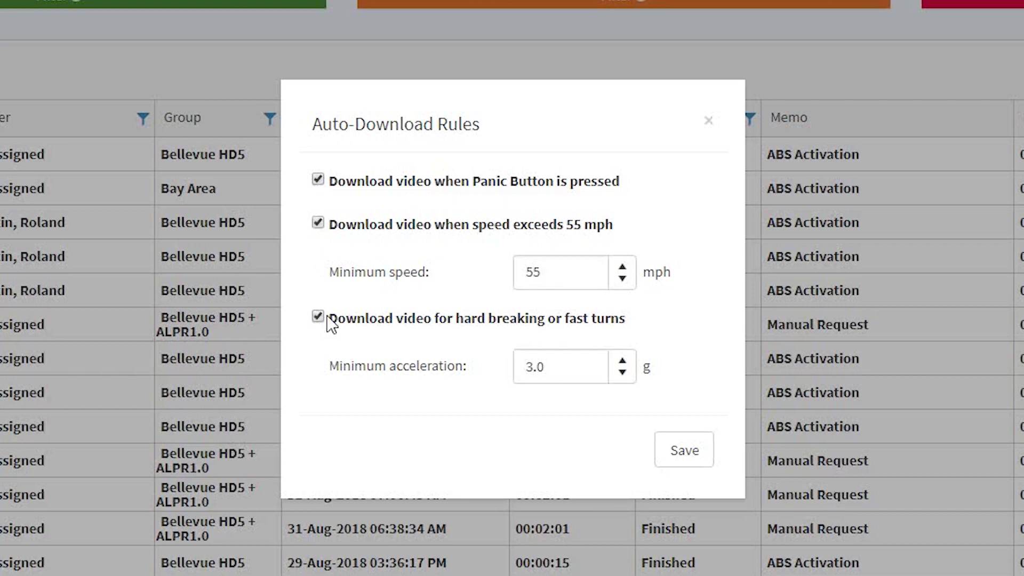
# Set the minimum speed for automatic video download to 65 mph and save the rules.
pyautogui.click(565, 272)
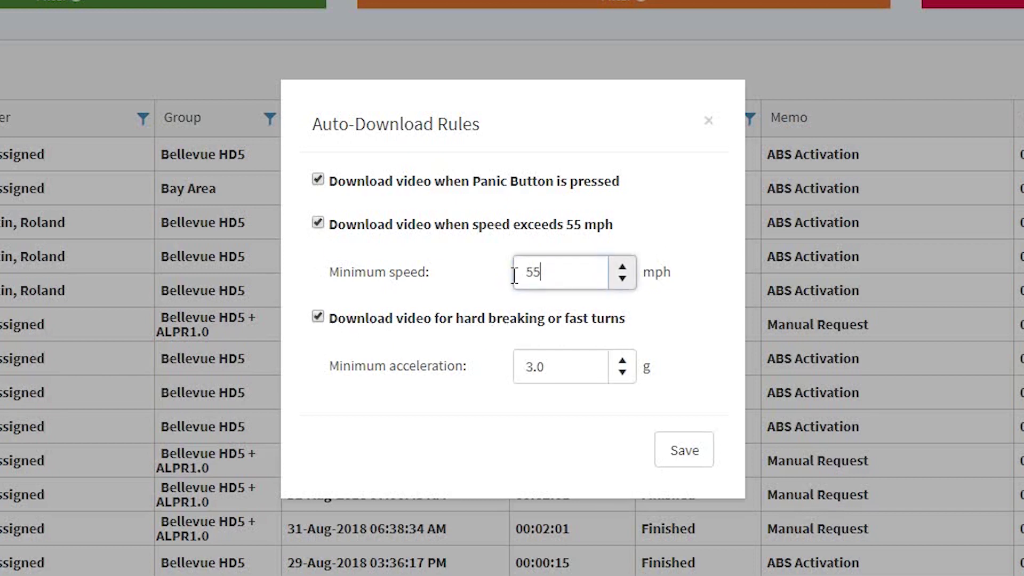
pyautogui.hotkey('ctrl', 'a')
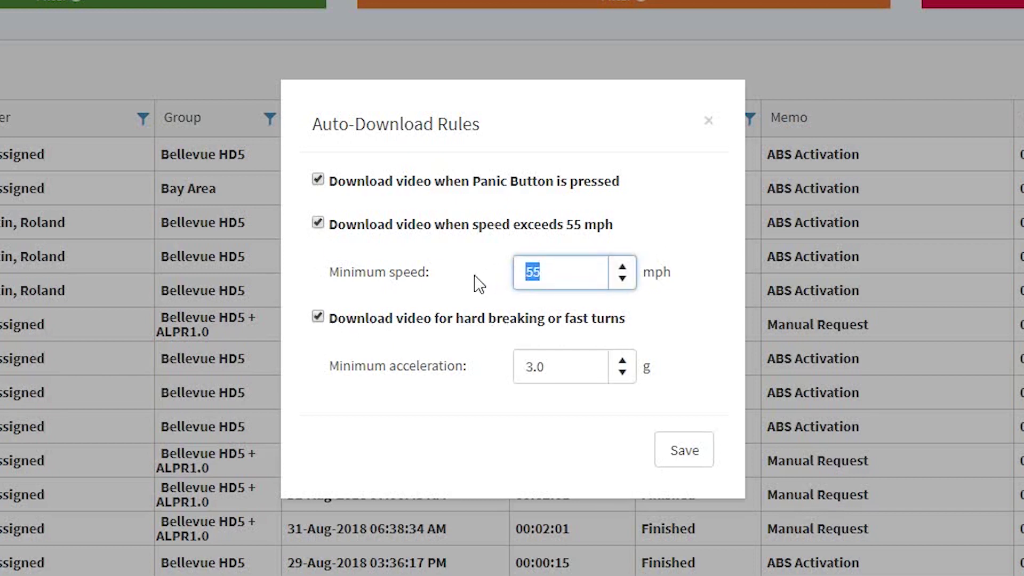
pyautogui.write('65')
pyautogui.click(680, 460)
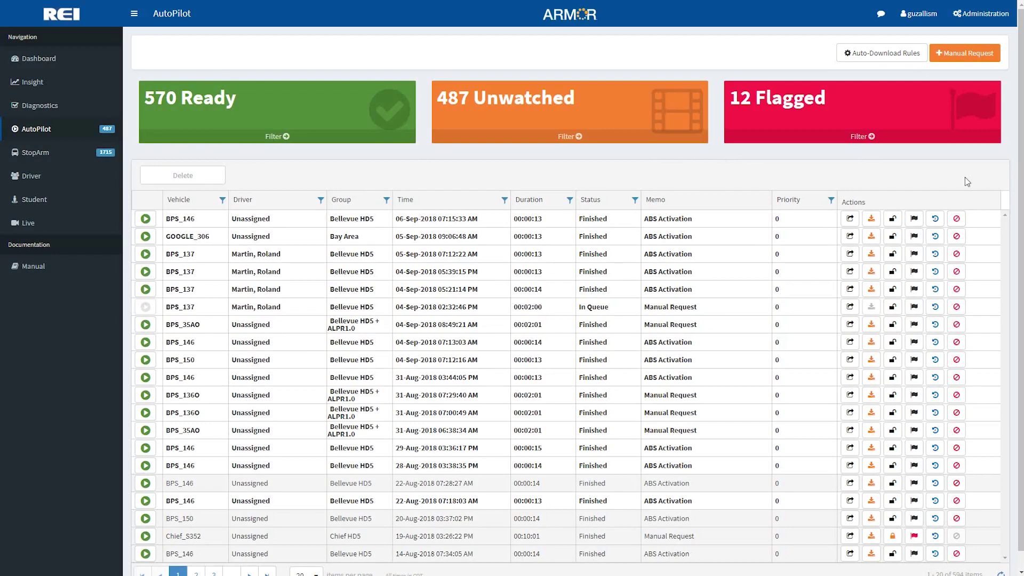
# Create a manual video request for vehicle BPS_137 on September 4, 2018.
pyautogui.click(978, 56)
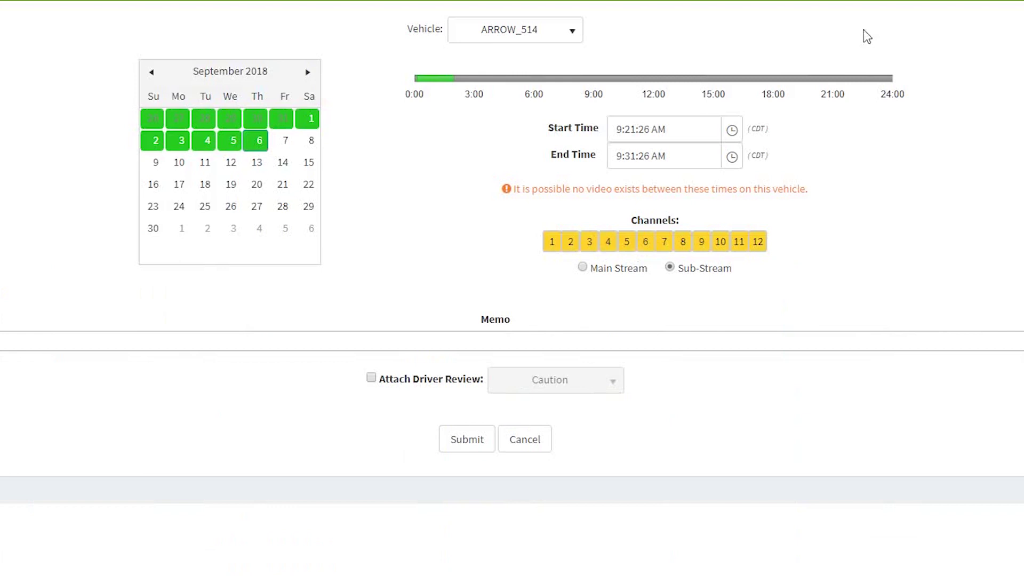
pyautogui.click(626, 58)
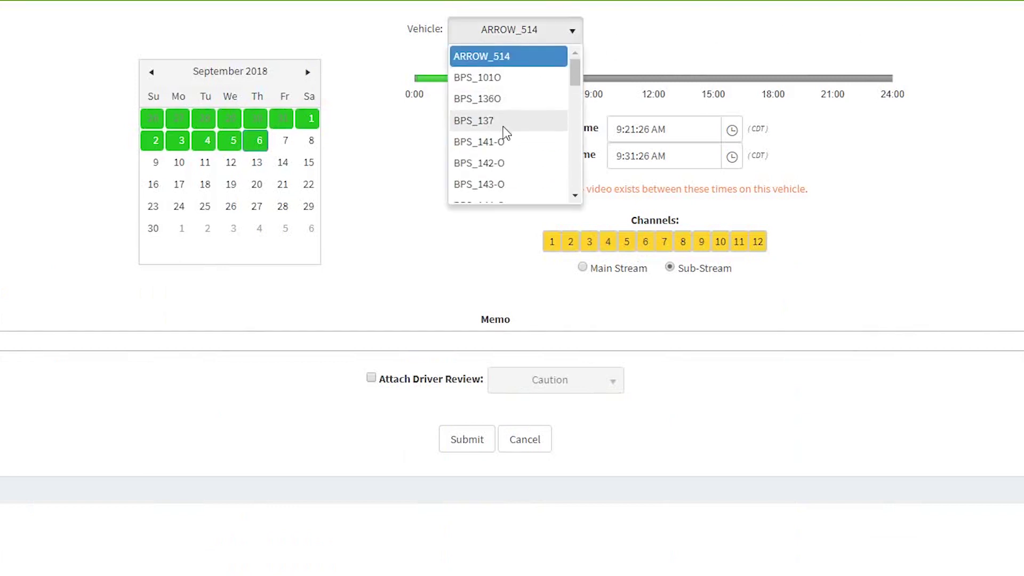
pyautogui.click(506, 122)
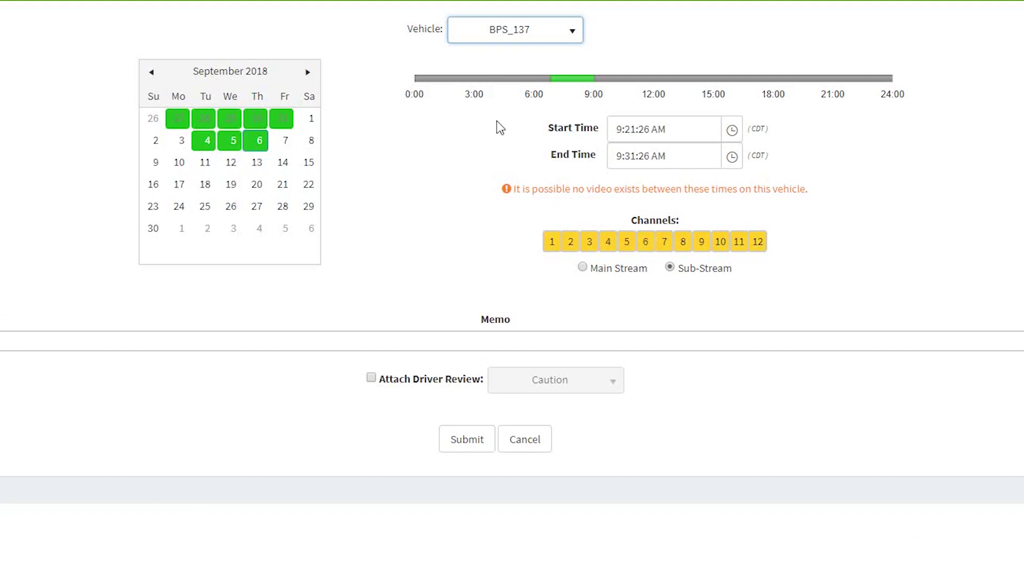
pyautogui.click(233, 143)
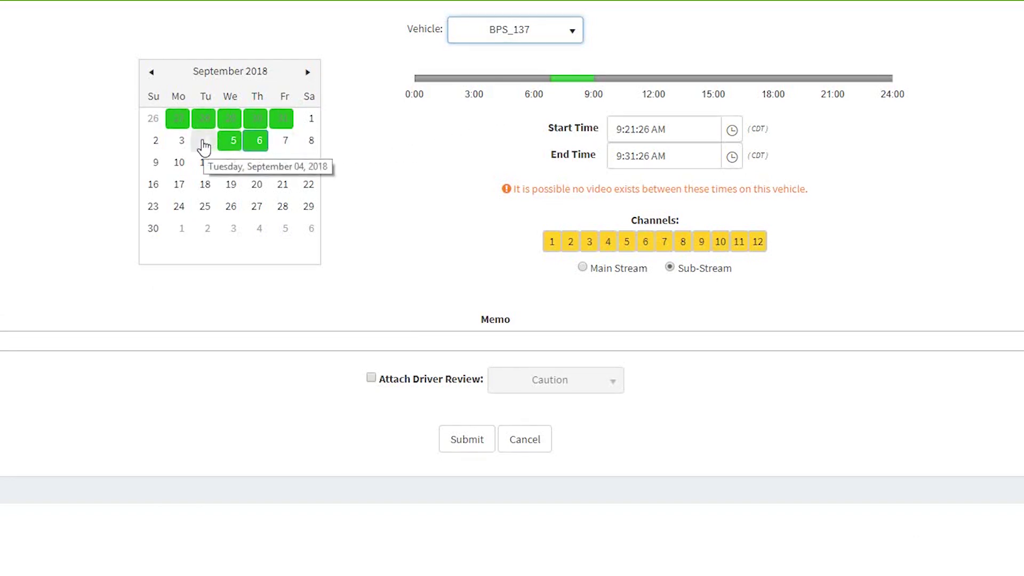
pyautogui.click(205, 143)
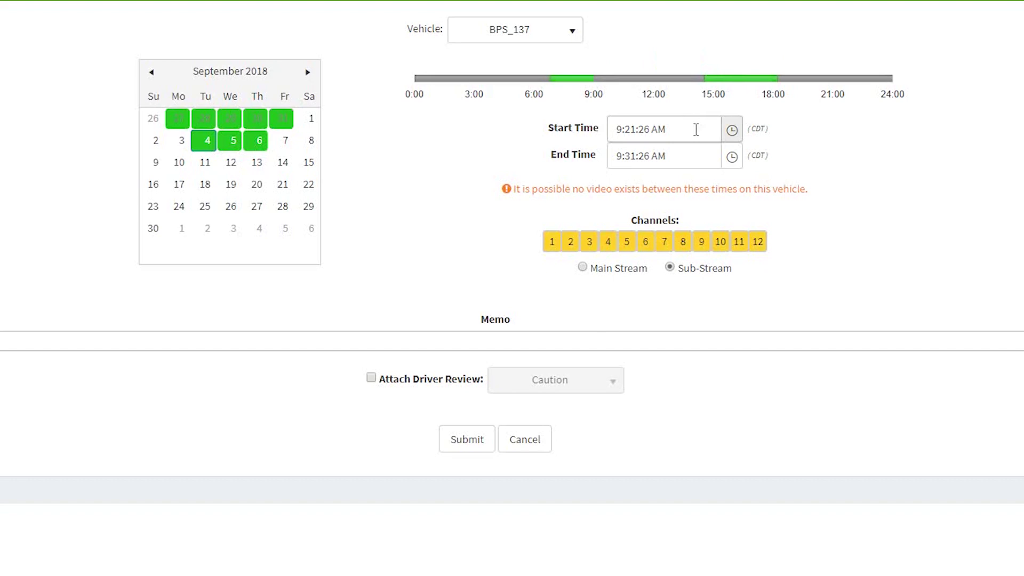
# Attach a driver review with the Caution level to the video request and submit it.
pyautogui.click(732, 138)
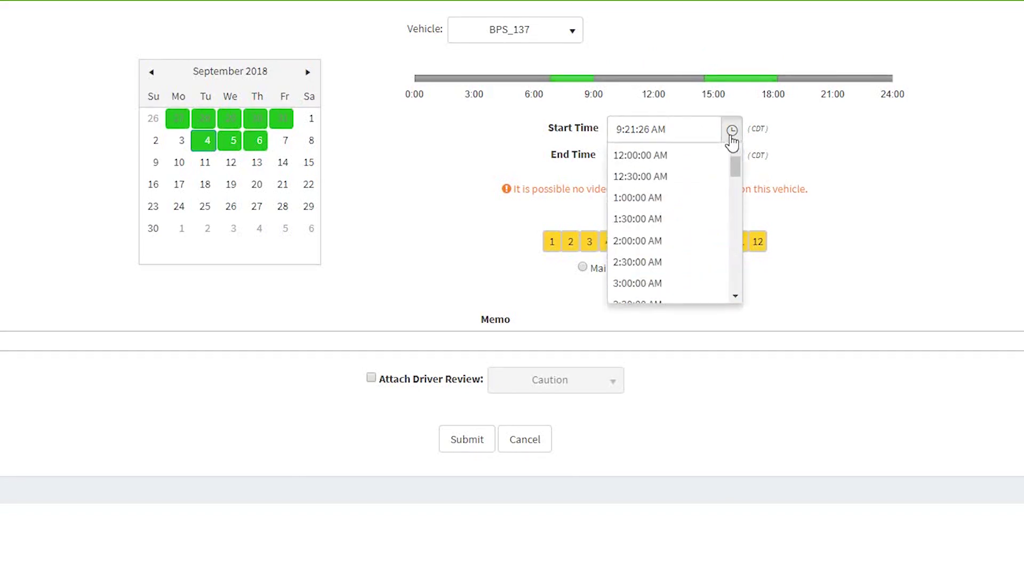
pyautogui.click(457, 339)
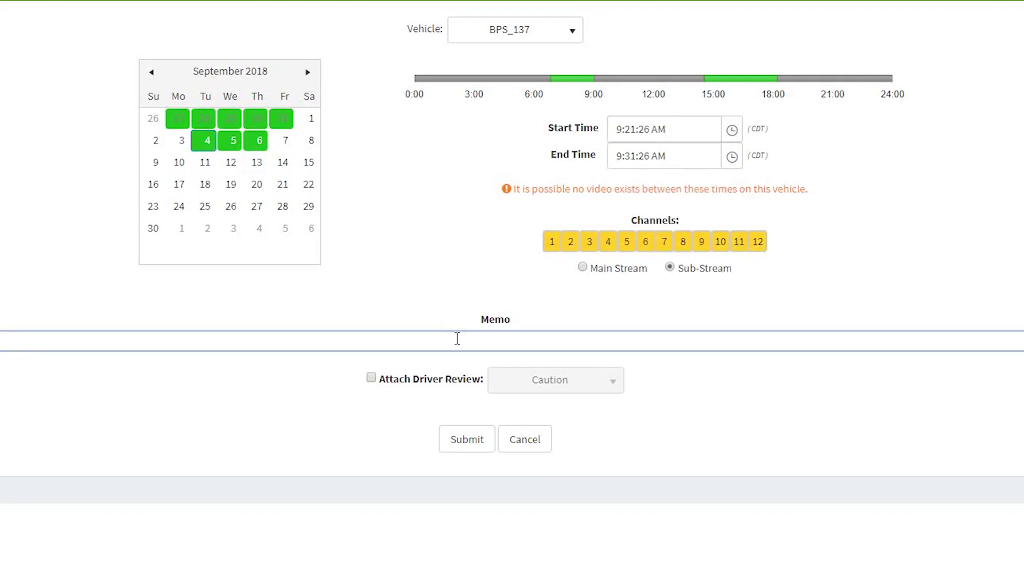
pyautogui.click(370, 380)
pyautogui.click(565, 391)
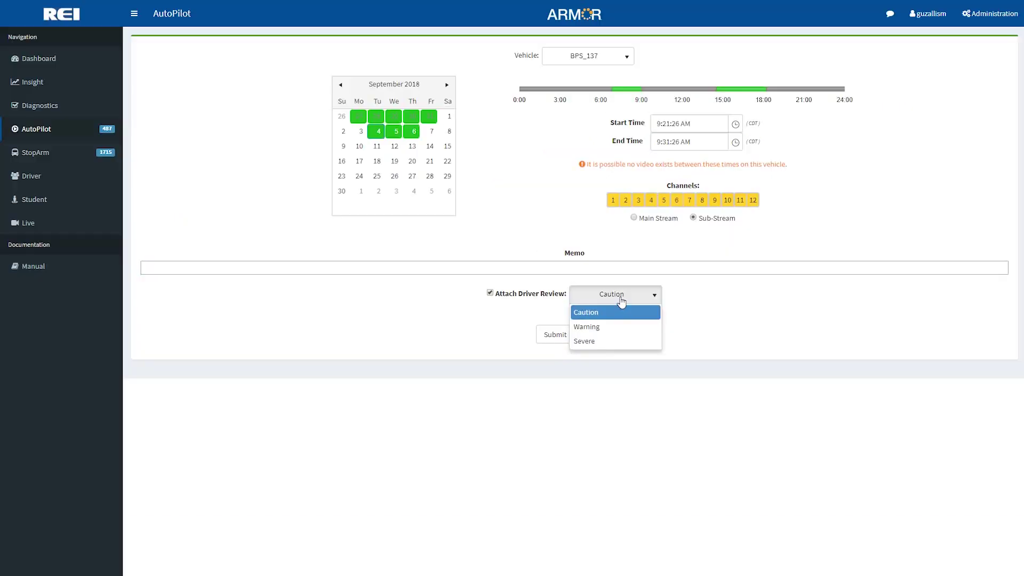
pyautogui.click(554, 406)
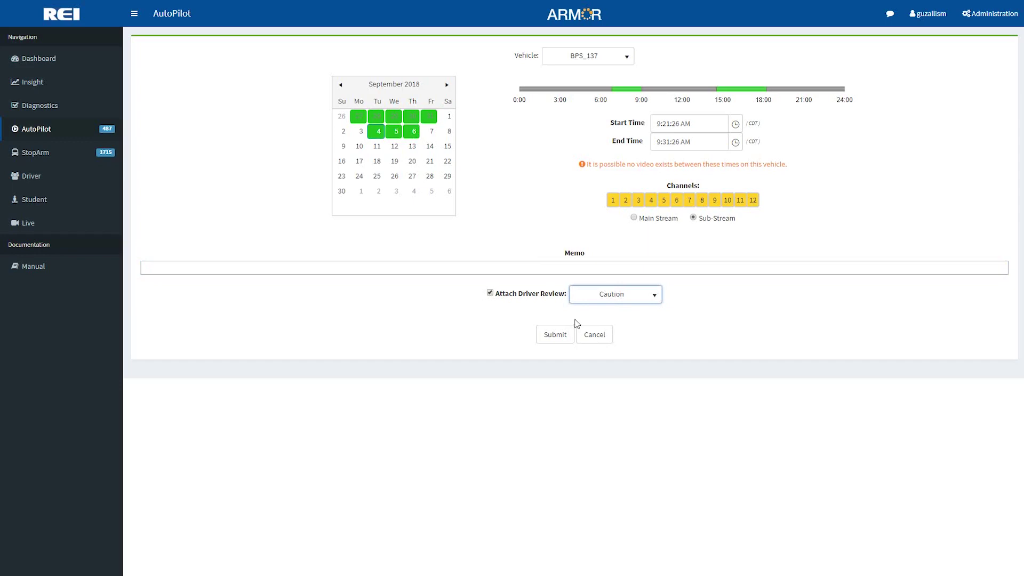
pyautogui.click(552, 336)
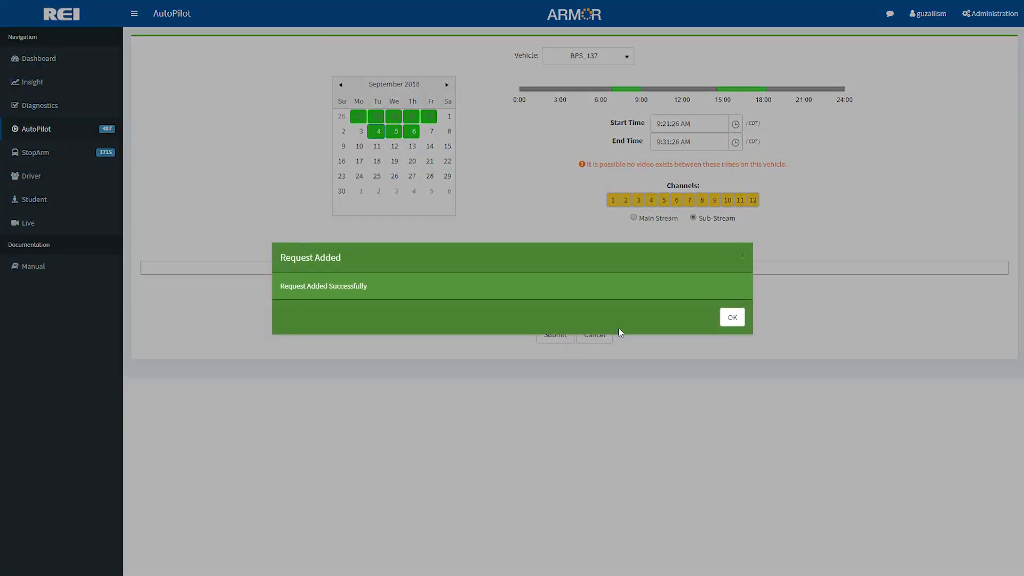
pyautogui.click(720, 319)
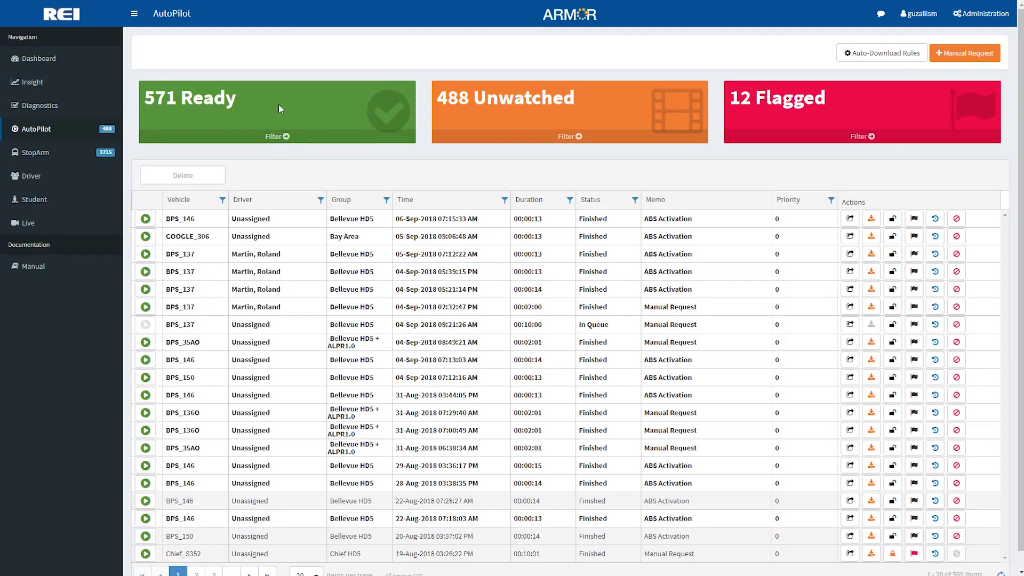
# Filter the AutoPilot video list by Ready, switch to Unwatched, and finish with the Flagged filter.
pyautogui.click(277, 136)
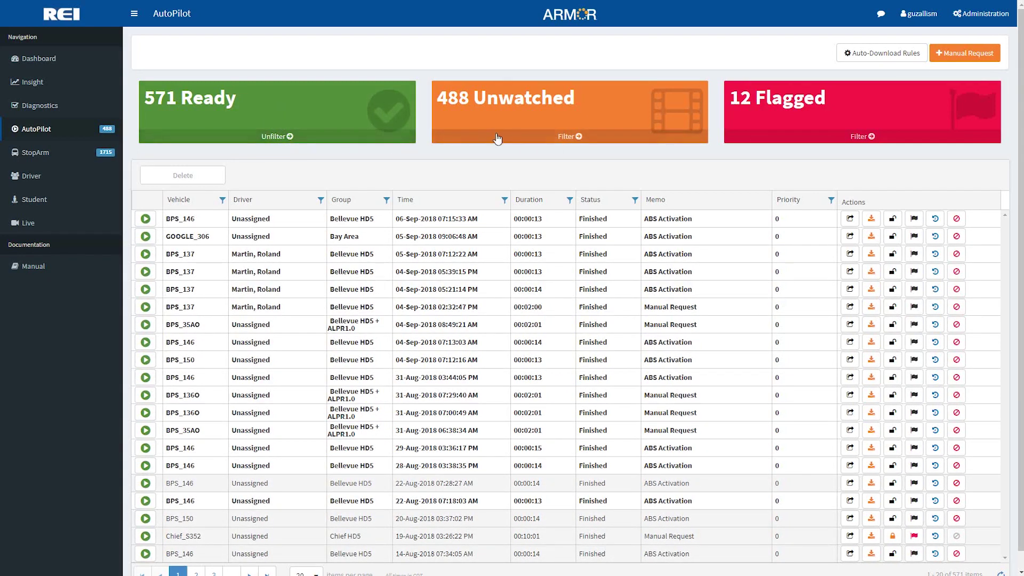
pyautogui.click(570, 137)
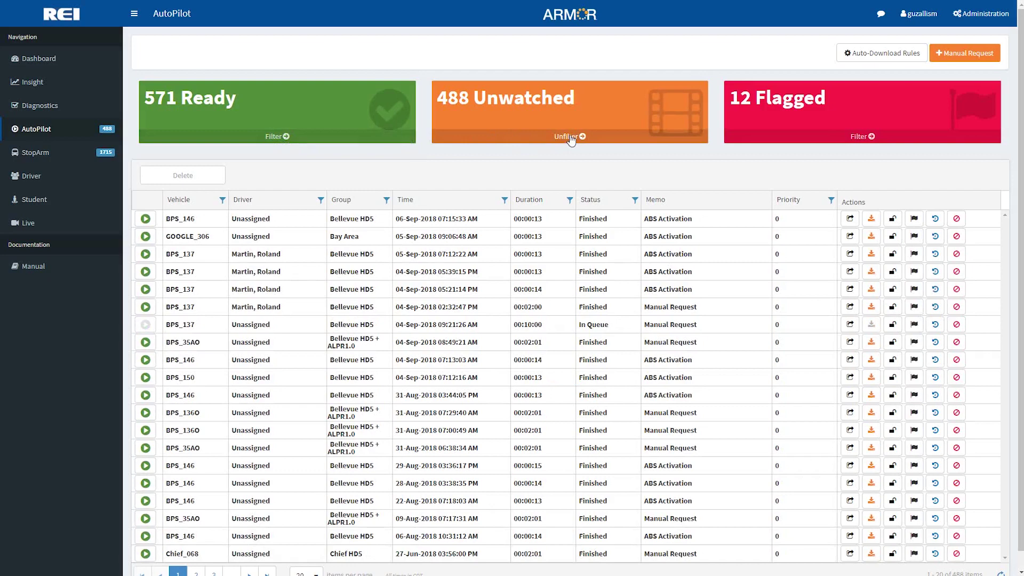
pyautogui.click(859, 138)
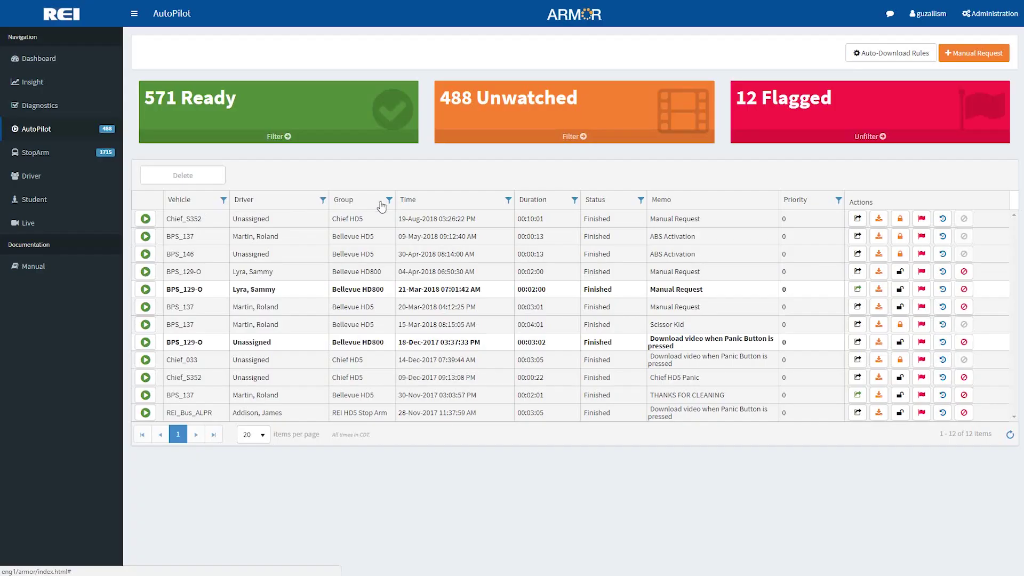
# Examine the options for sharing the first flagged Chief_S352 video with anyone, then close the sharing settings.
pyautogui.click(858, 220)
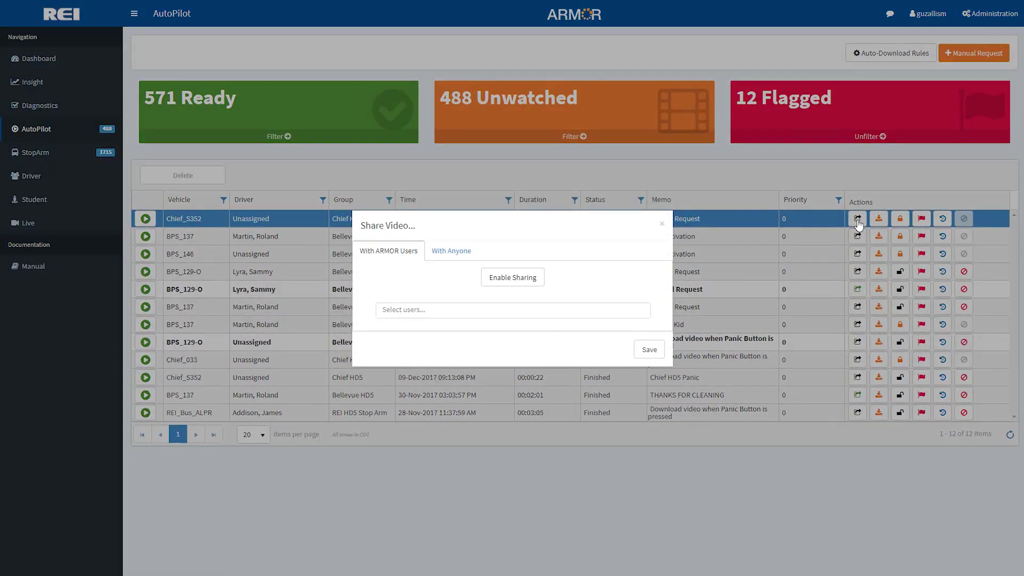
pyautogui.click(452, 251)
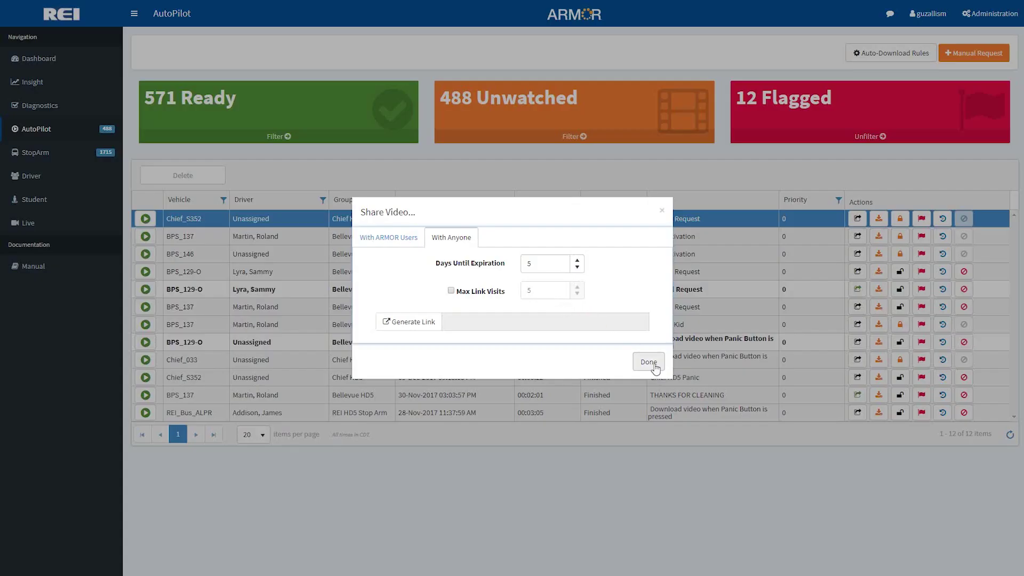
pyautogui.click(796, 429)
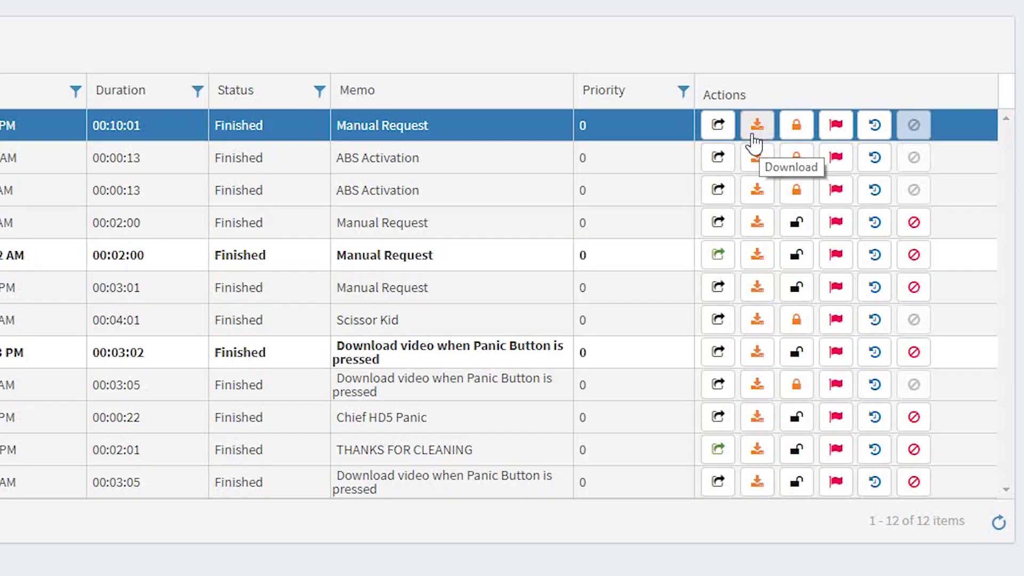
# Unlock and relock the Chief_S352 video from 19-Aug-2018, and remove its flag.
pyautogui.click(795, 132)
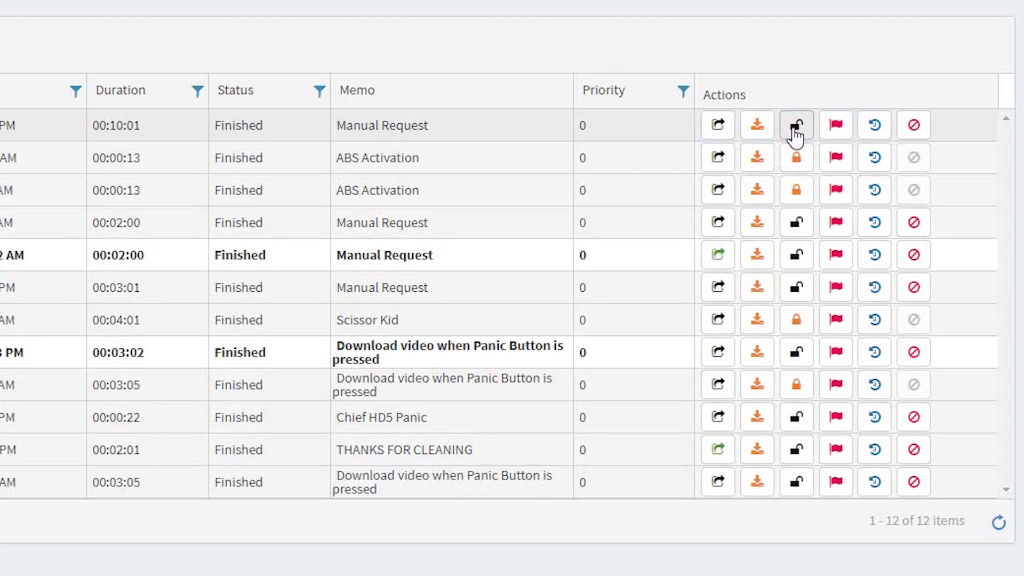
pyautogui.click(795, 134)
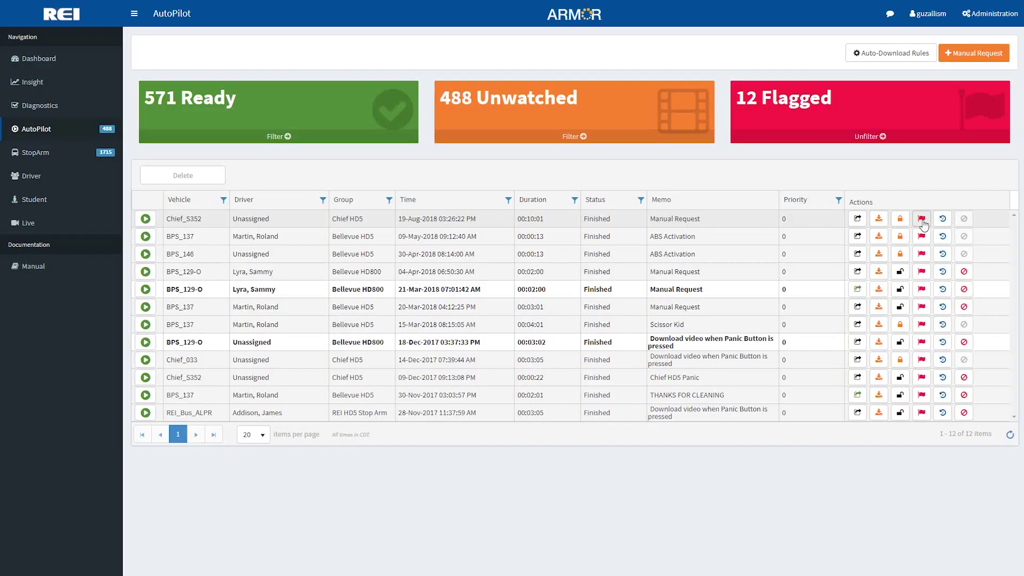
pyautogui.click(839, 132)
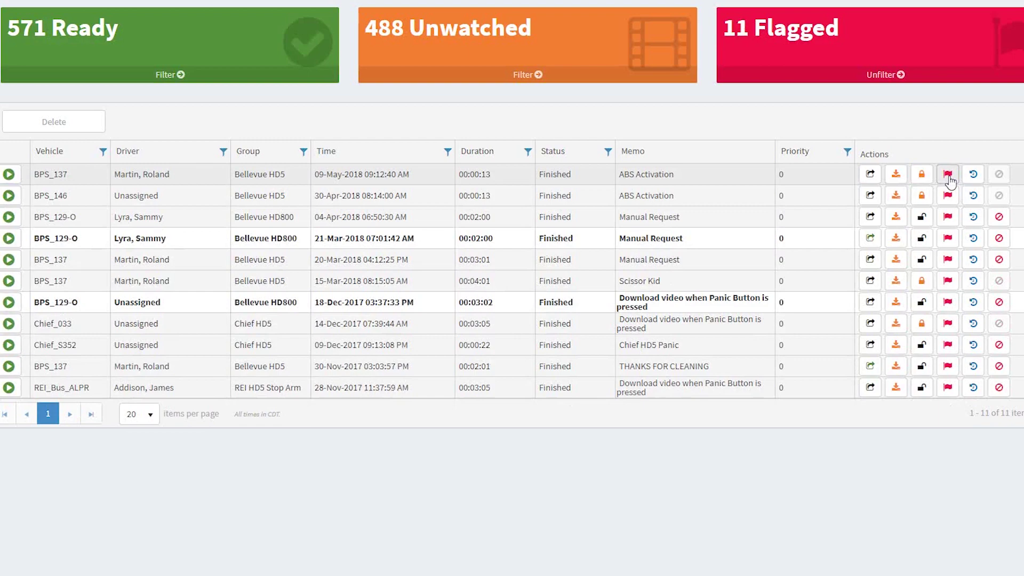
# Remove the flag from the BPS_137 ABS Activation video of 09-May-2018.
pyautogui.click(949, 180)
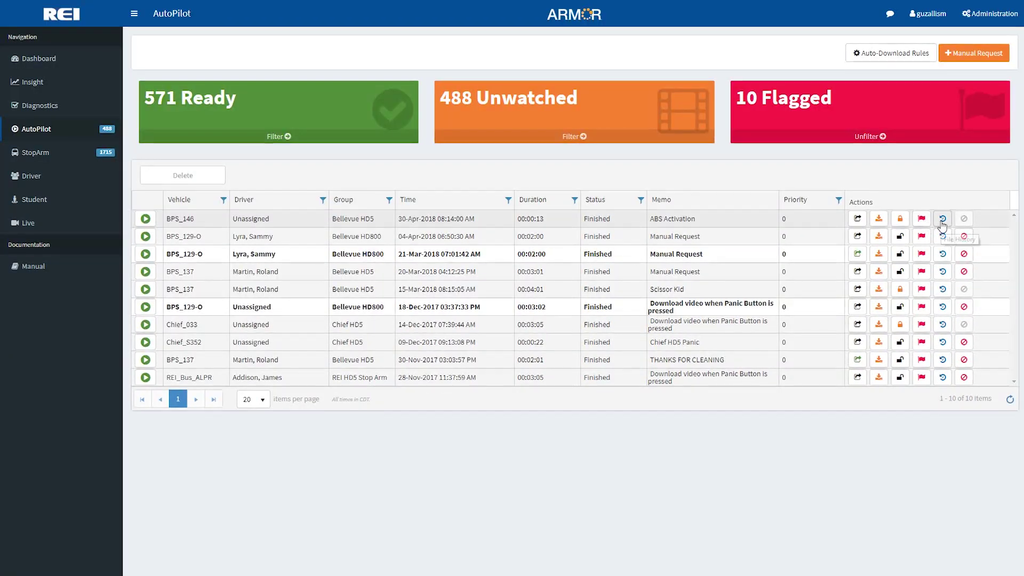
# Examine the file history of the BPS_146 ABS Activation video from 30-Apr-2018, then play the video.
pyautogui.click(979, 181)
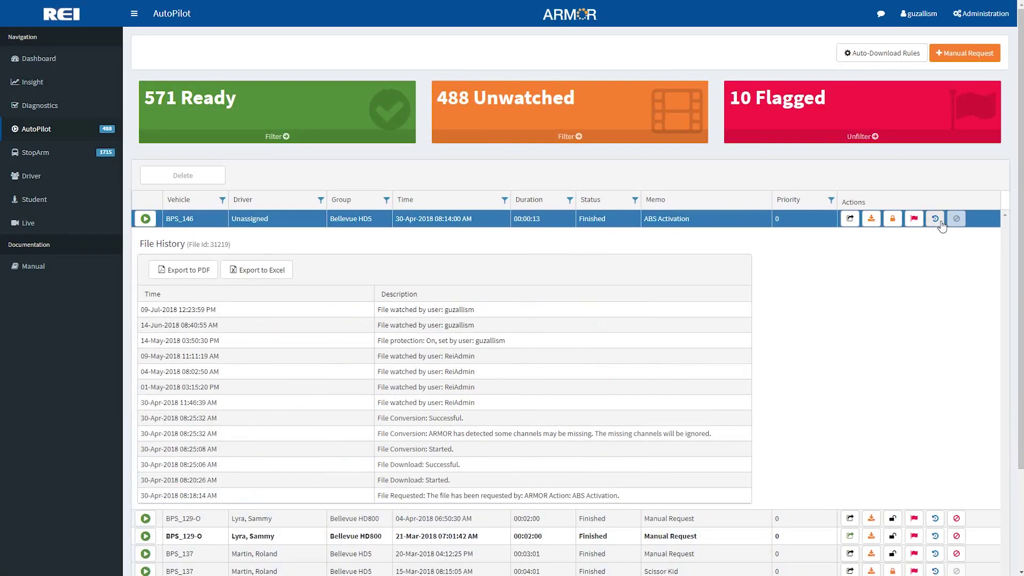
pyautogui.click(940, 222)
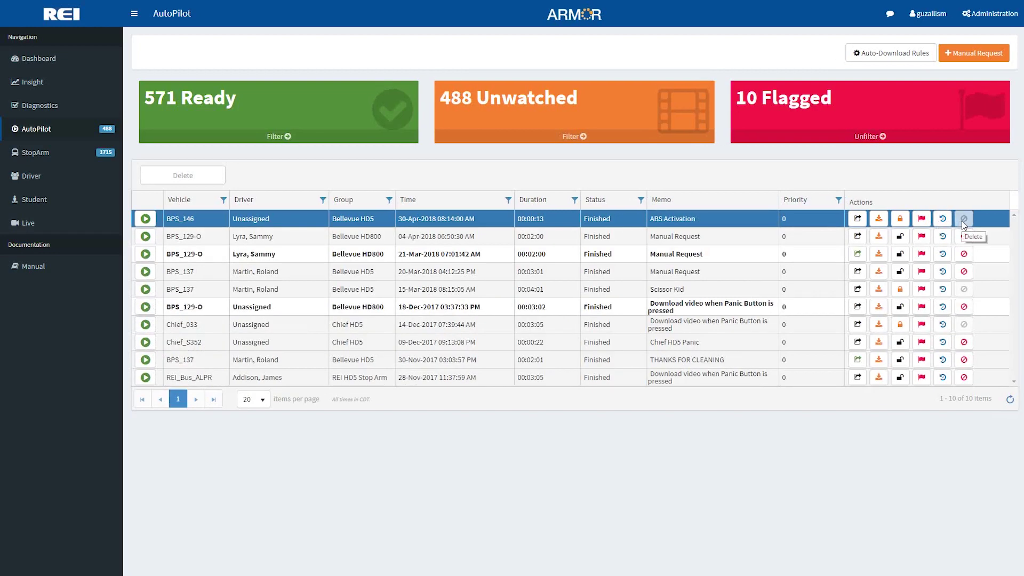
pyautogui.click(144, 220)
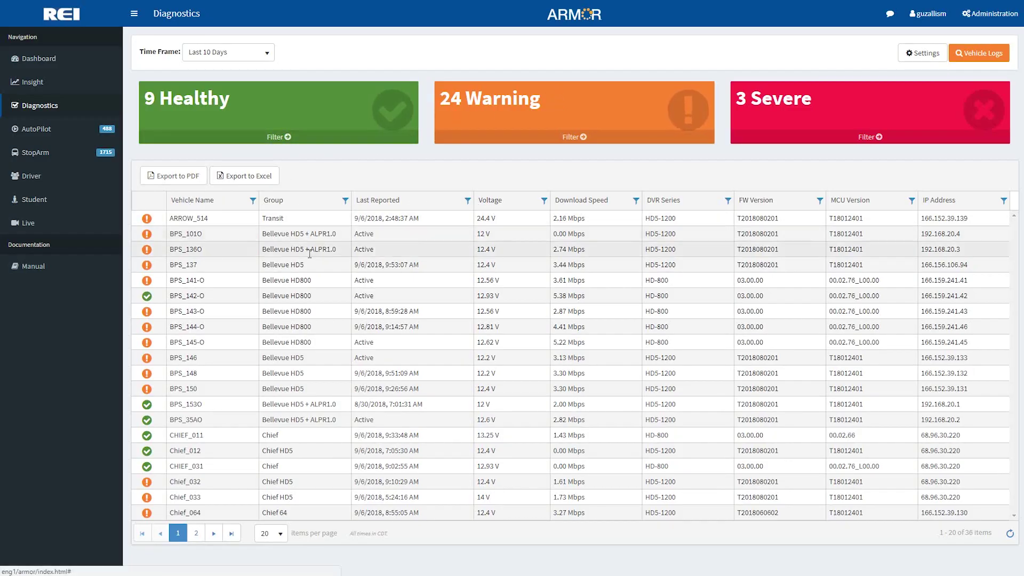
pyautogui.click(194, 251)
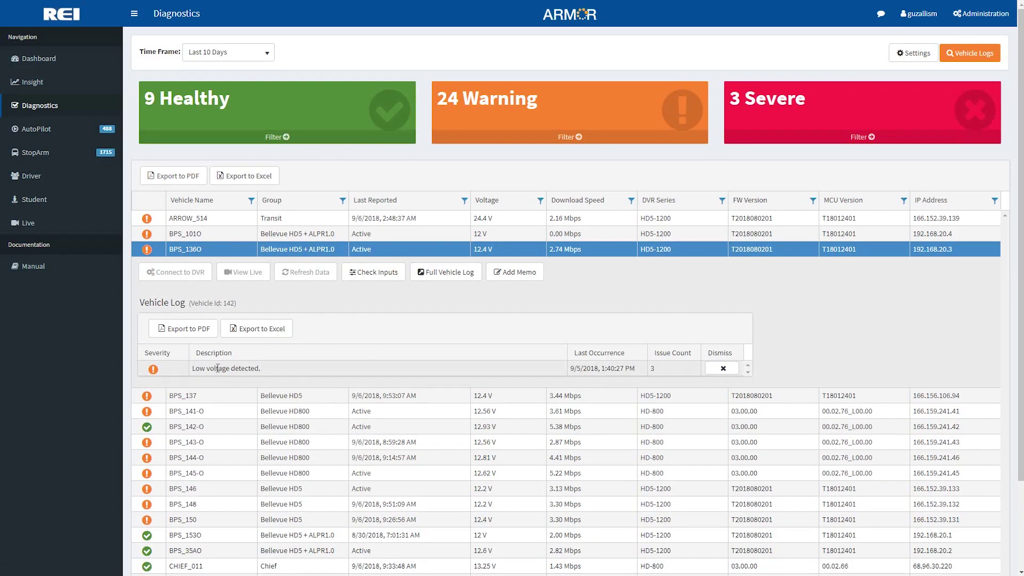
pyautogui.click(721, 372)
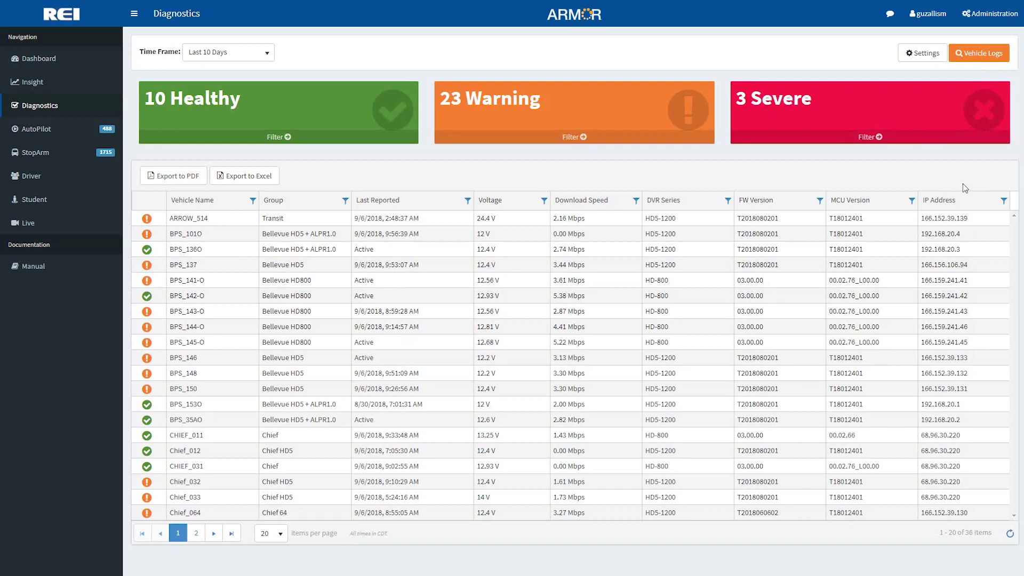
# Review the Diagnostics column choices and alert severities, keep HD Missing at Error, and close the settings.
pyautogui.click(927, 59)
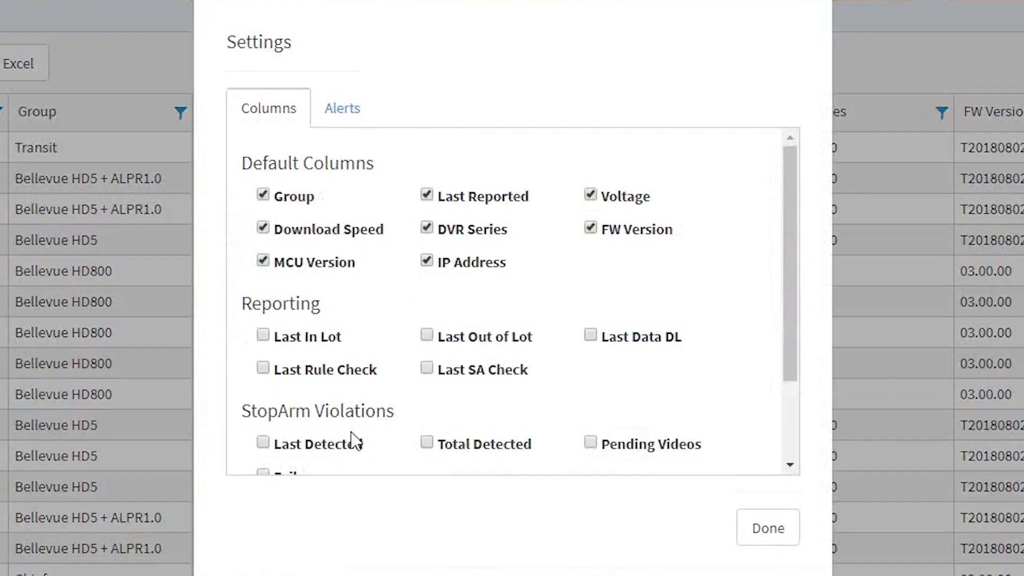
pyautogui.click(350, 112)
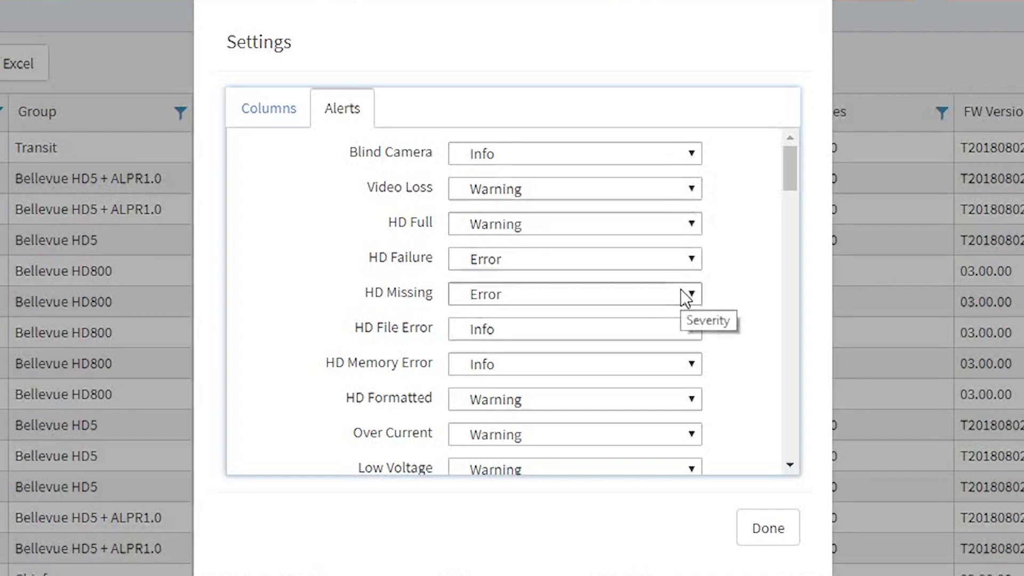
pyautogui.click(680, 290)
pyautogui.click(660, 365)
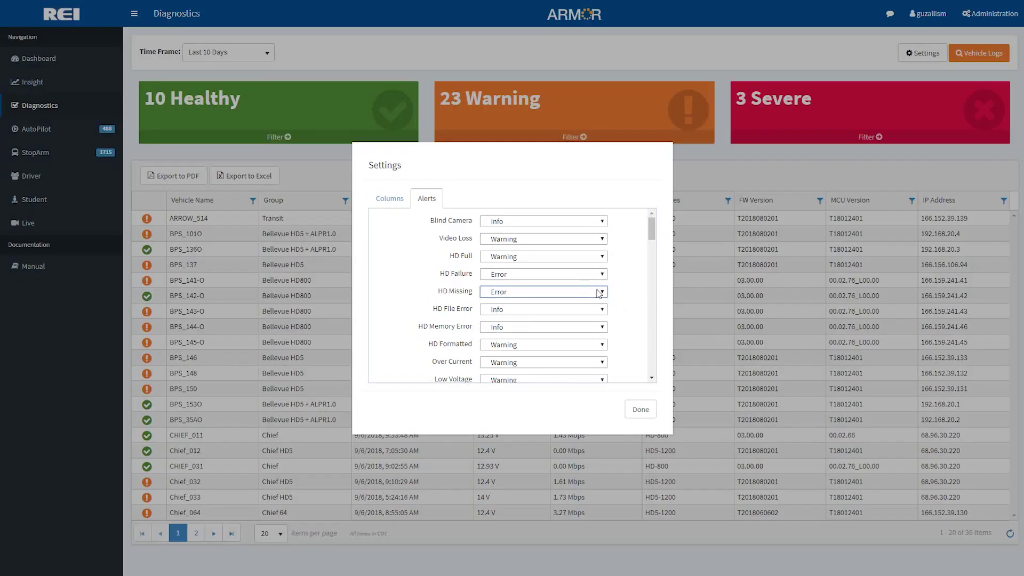
pyautogui.click(642, 410)
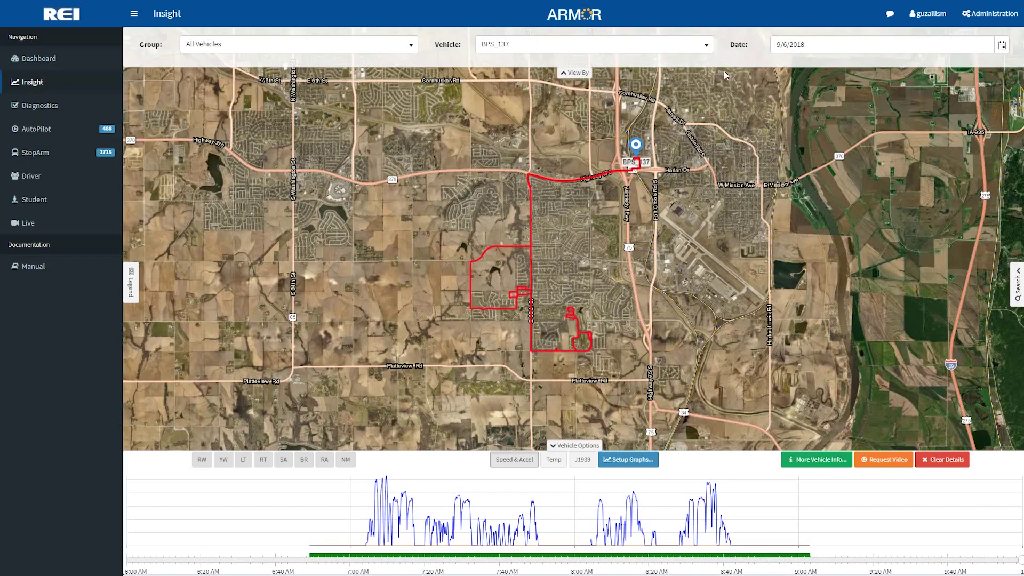
# Search the BPS_137 vehicle data for 9/6/2018 in Insight for Stop Arm inputs.
pyautogui.click(1013, 297)
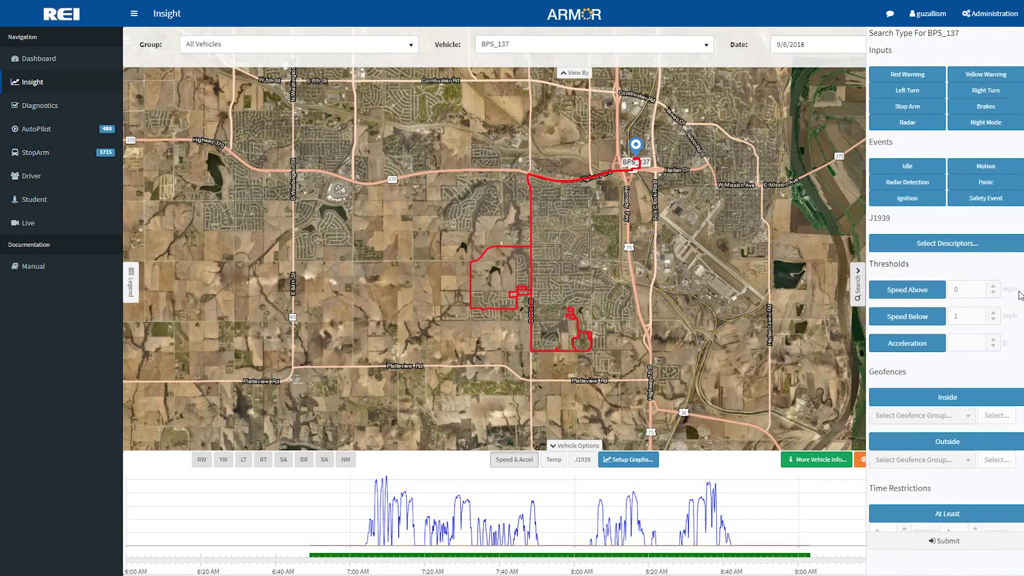
pyautogui.click(912, 106)
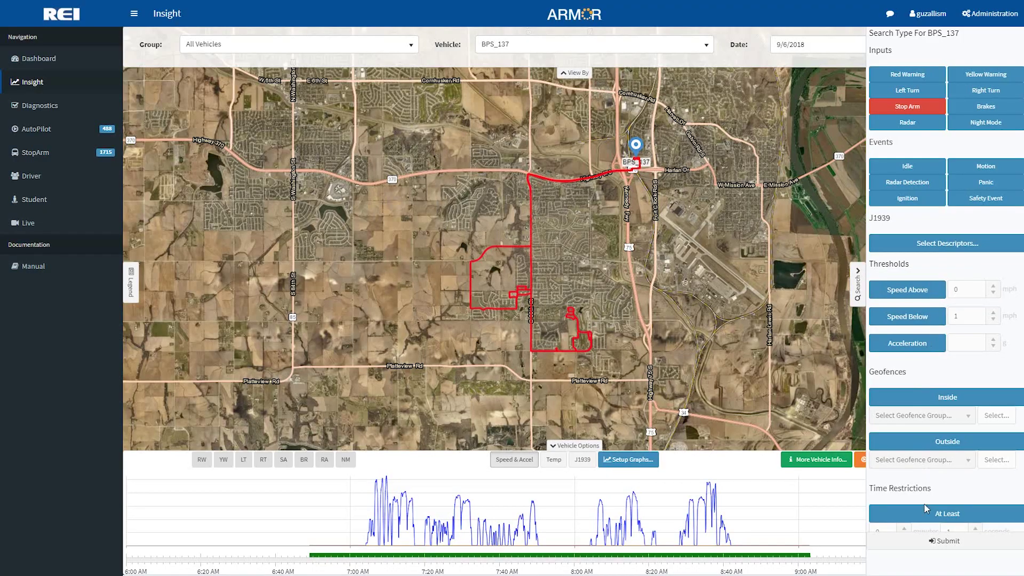
pyautogui.click(939, 541)
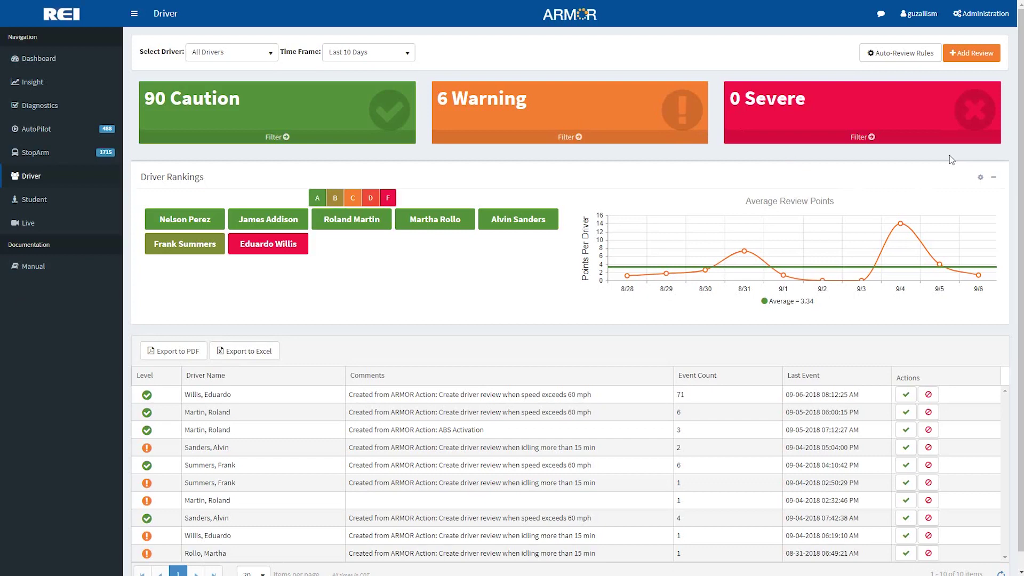
# Enable the auto-review rules for idling, speed over 60 mph, and hard braking or fast turns on the Driver page.
pyautogui.click(921, 61)
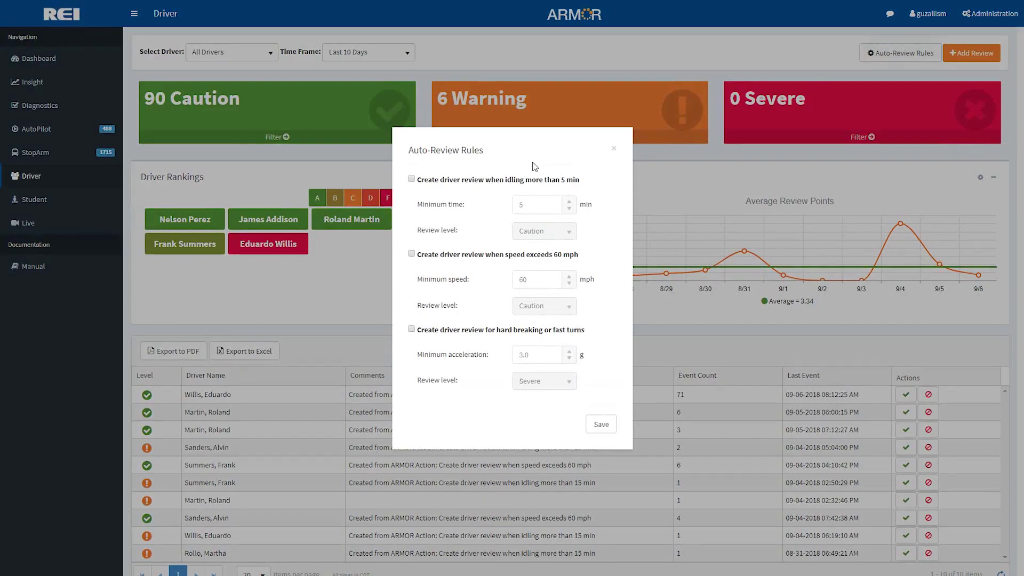
pyautogui.click(412, 180)
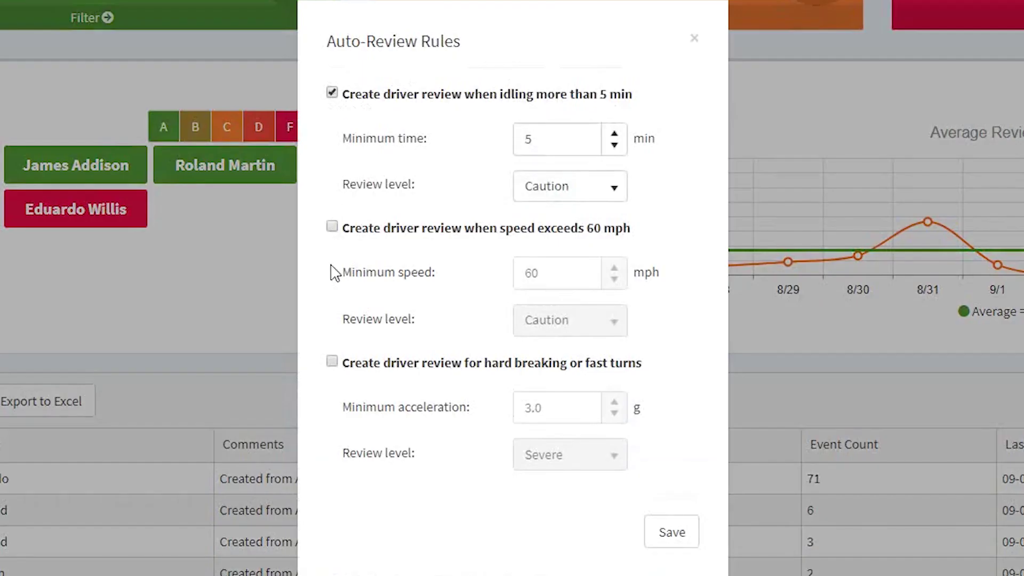
pyautogui.click(332, 227)
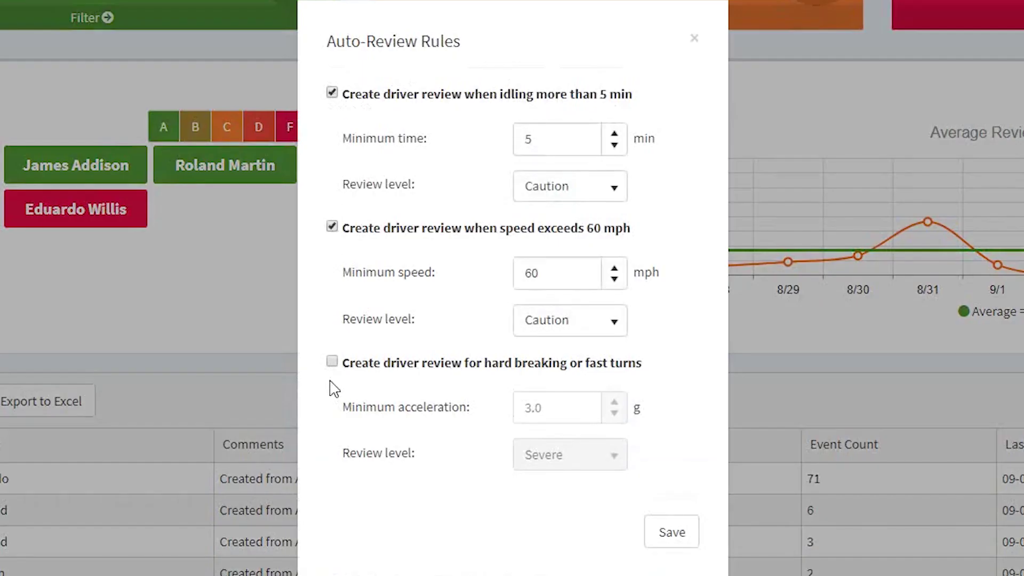
pyautogui.click(332, 361)
# Set the idling rule's minimum time to 10 min and its review level to Warning, and save the rules.
pyautogui.click(615, 137)
pyautogui.click(615, 136)
pyautogui.click(614, 137)
pyautogui.click(614, 136)
pyautogui.click(615, 137)
pyautogui.click(616, 187)
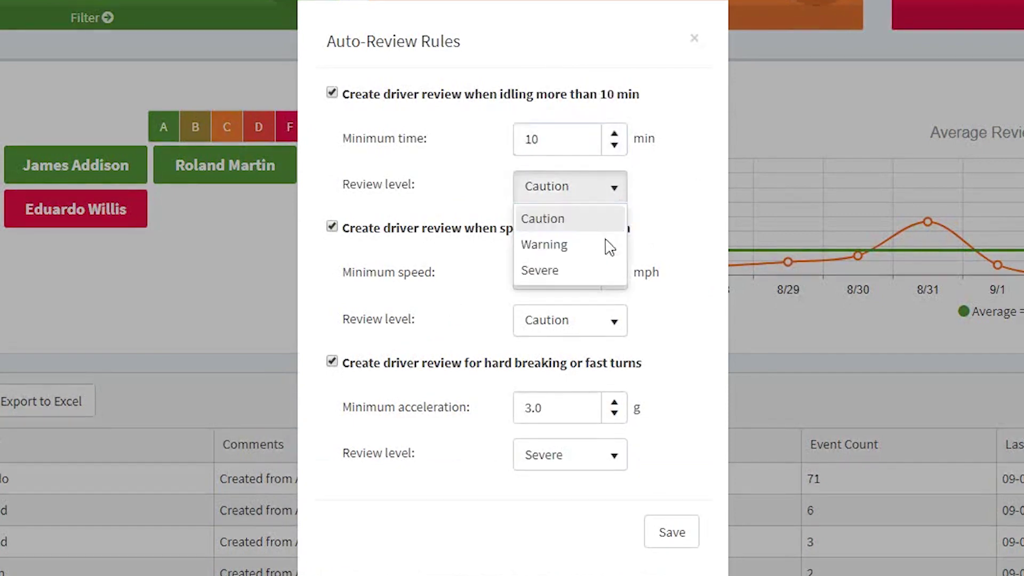
pyautogui.click(610, 247)
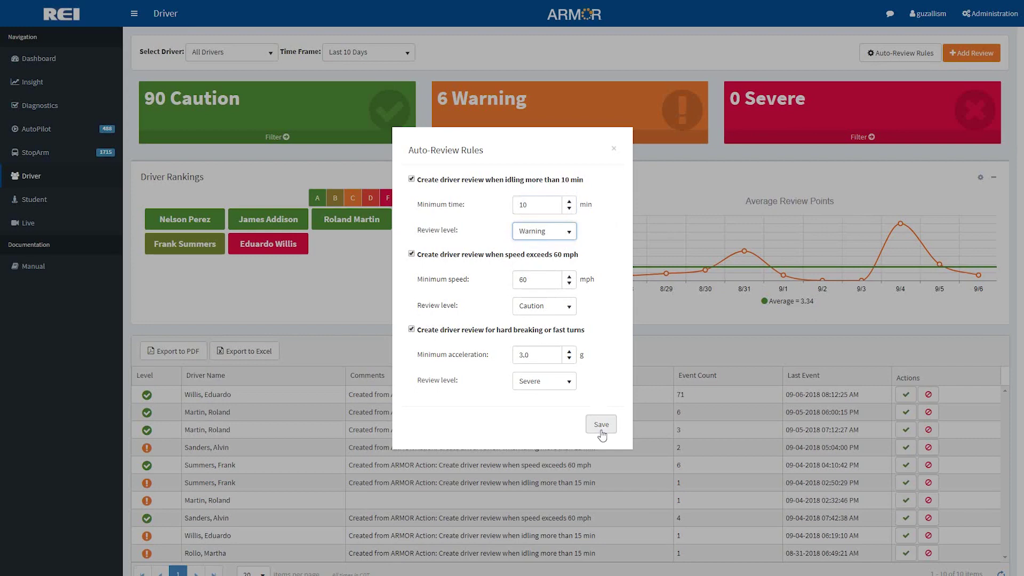
pyautogui.click(601, 425)
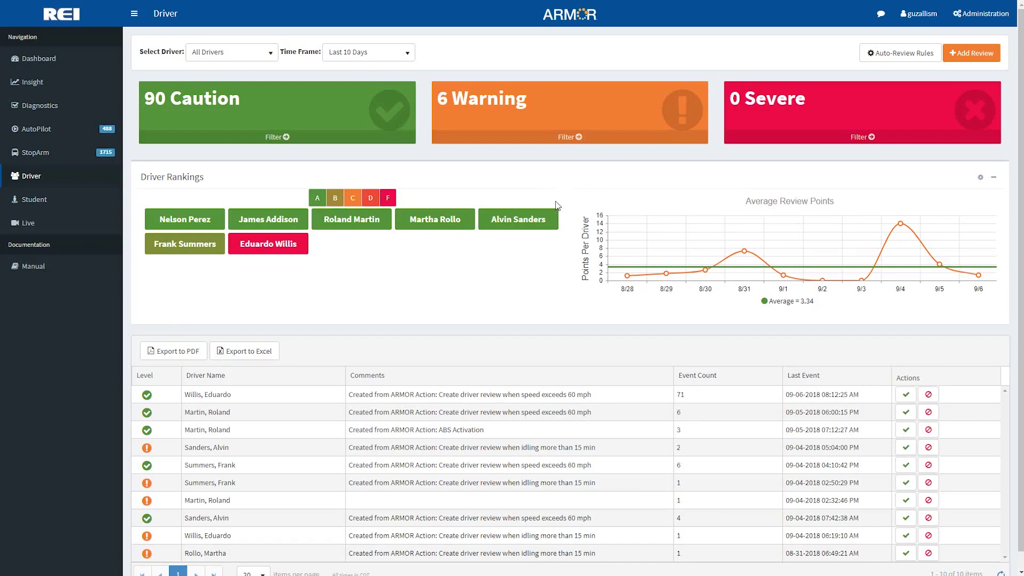
# Check the driver and time frame filter options, then show only the reviews of the third driver in the rankings.
pyautogui.click(271, 55)
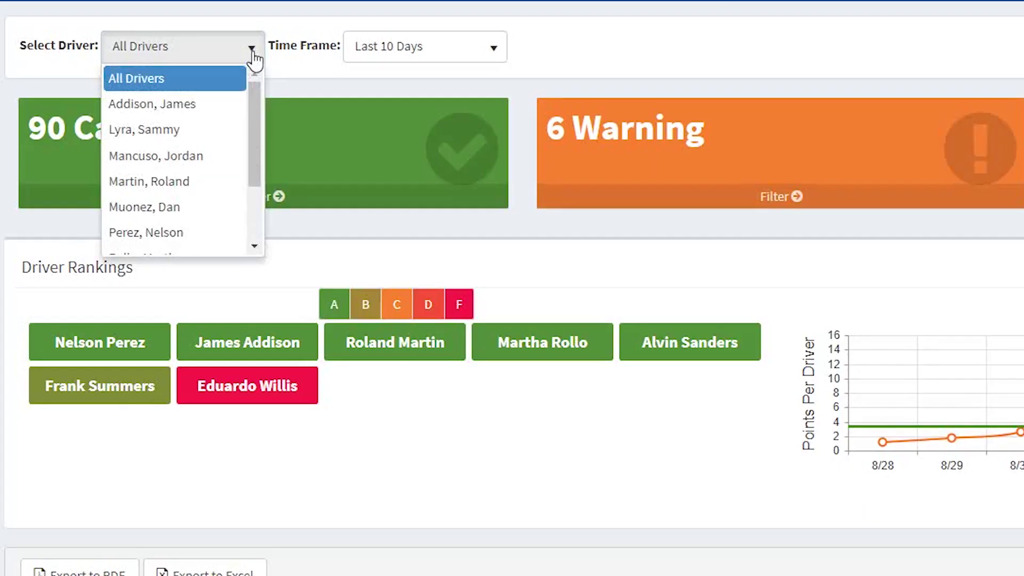
pyautogui.click(256, 58)
pyautogui.click(484, 55)
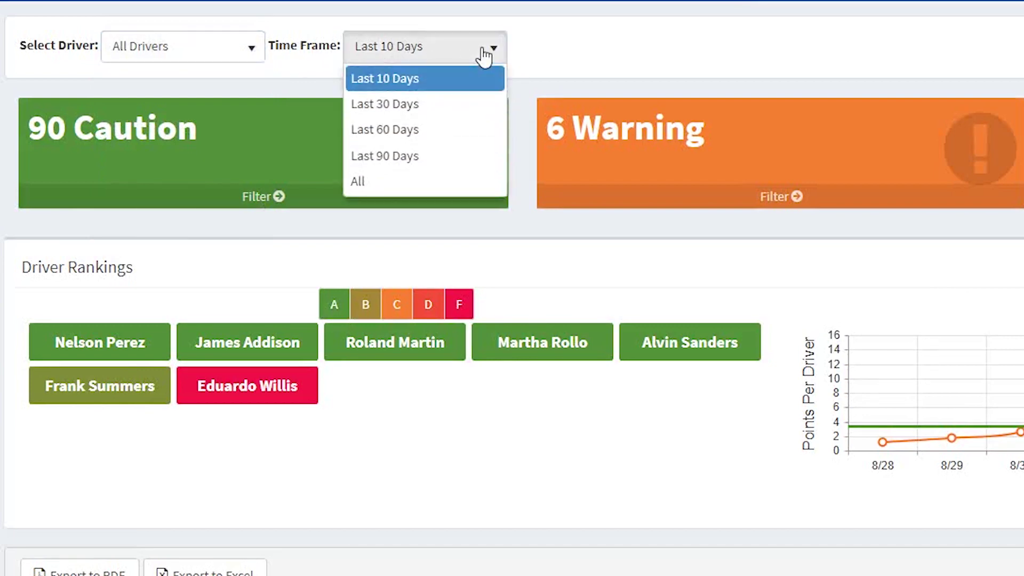
pyautogui.click(484, 55)
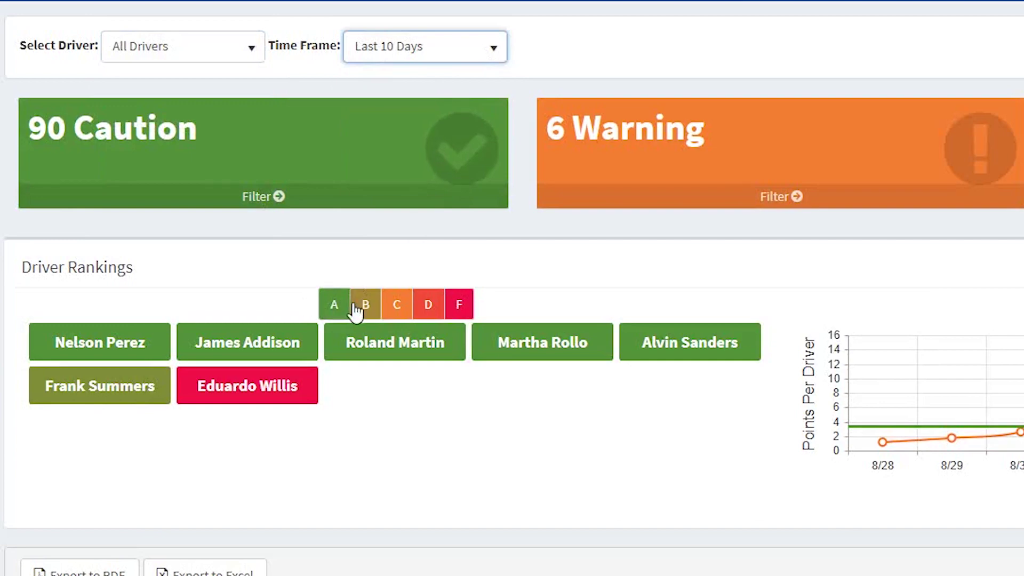
pyautogui.moveTo(416, 346)
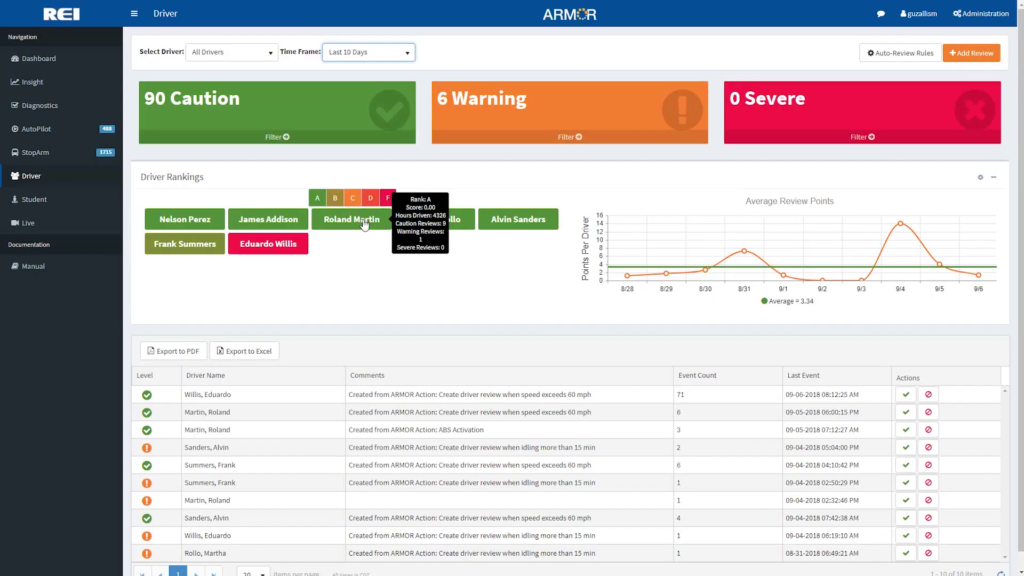
pyautogui.click(364, 223)
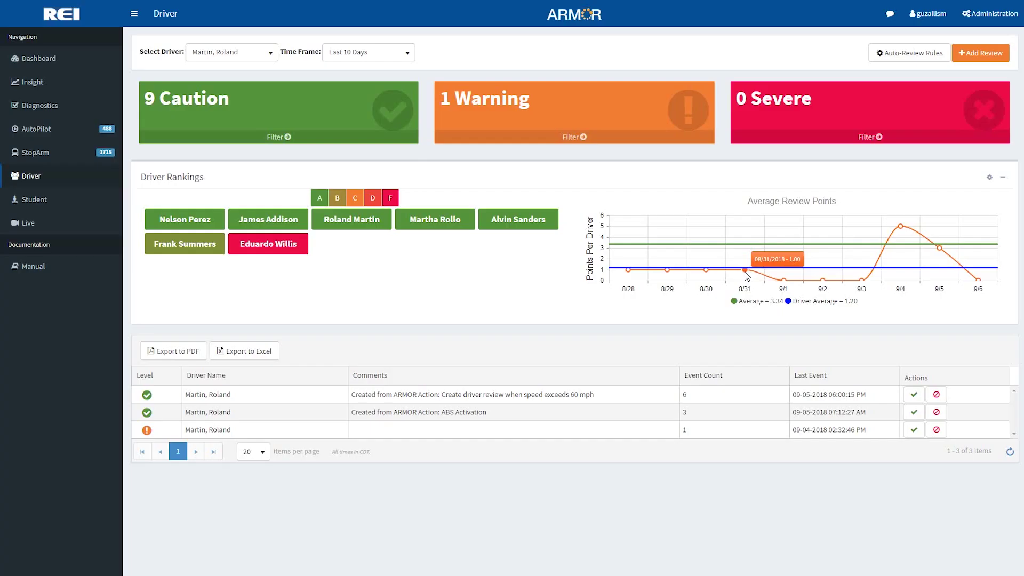
# Check the driver ranking weights and auto-grading option, save them, and open the driver's 09-05-2018 speed review.
pyautogui.click(990, 177)
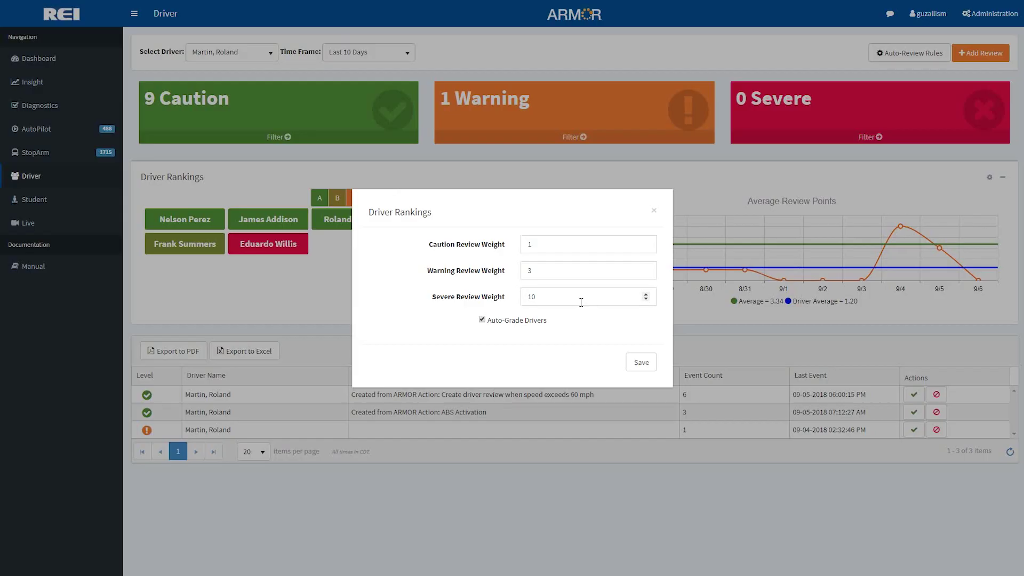
pyautogui.click(642, 362)
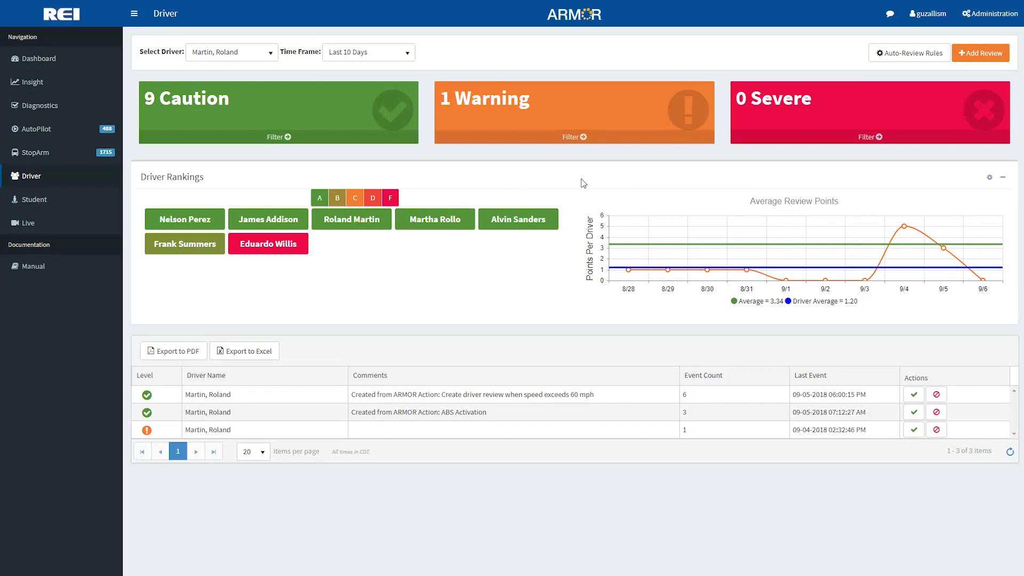
pyautogui.click(237, 400)
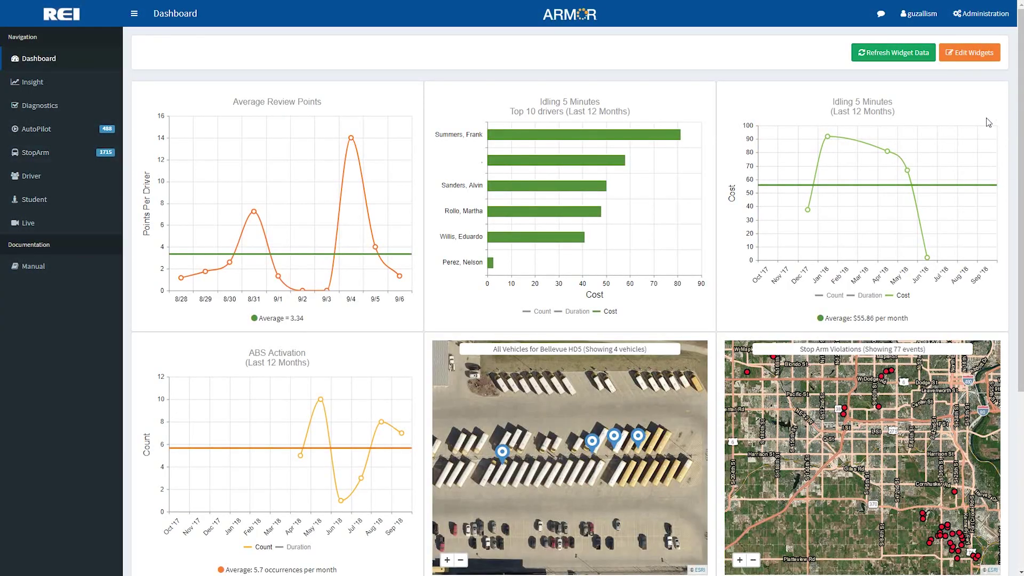
# Start a new ARMOR action under the name New Action and apply it to All Vehicles.
pyautogui.click(992, 17)
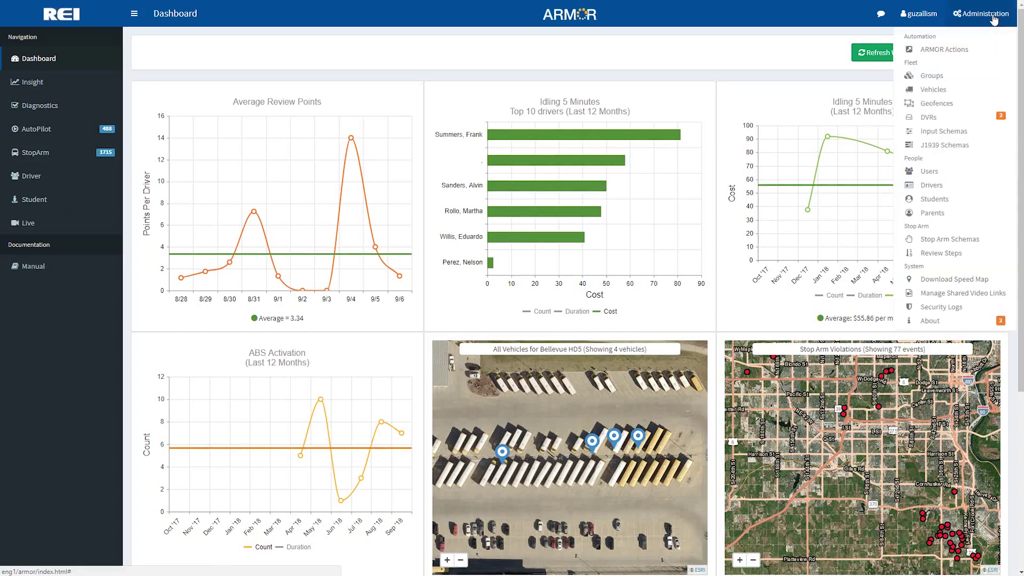
pyautogui.click(964, 51)
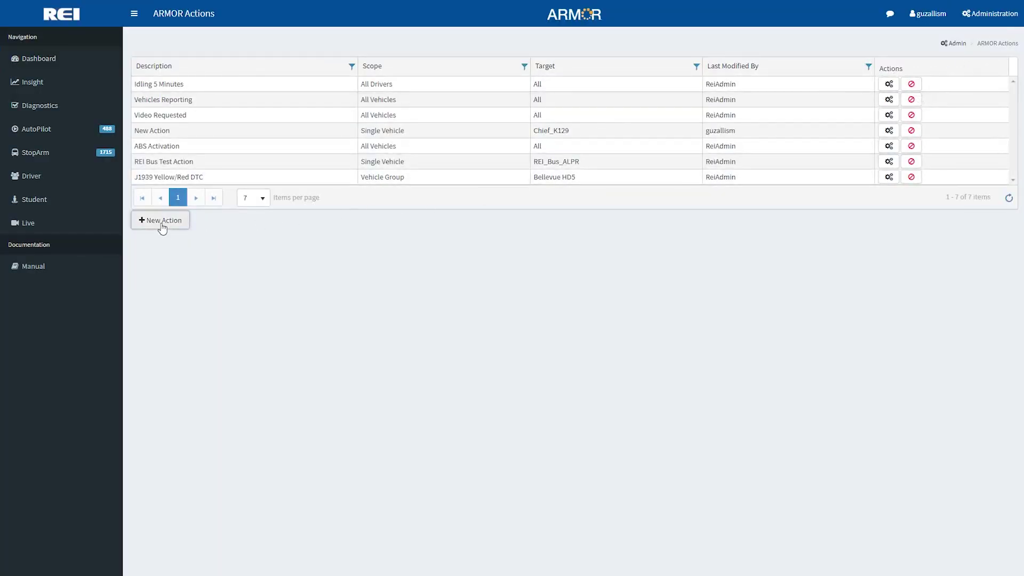
pyautogui.click(162, 228)
pyautogui.click(548, 90)
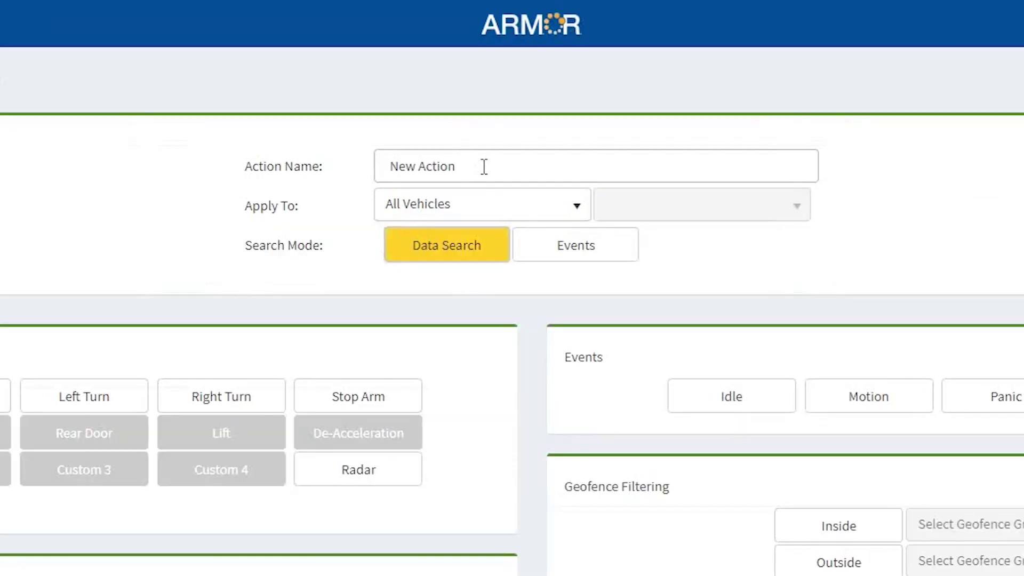
pyautogui.click(487, 215)
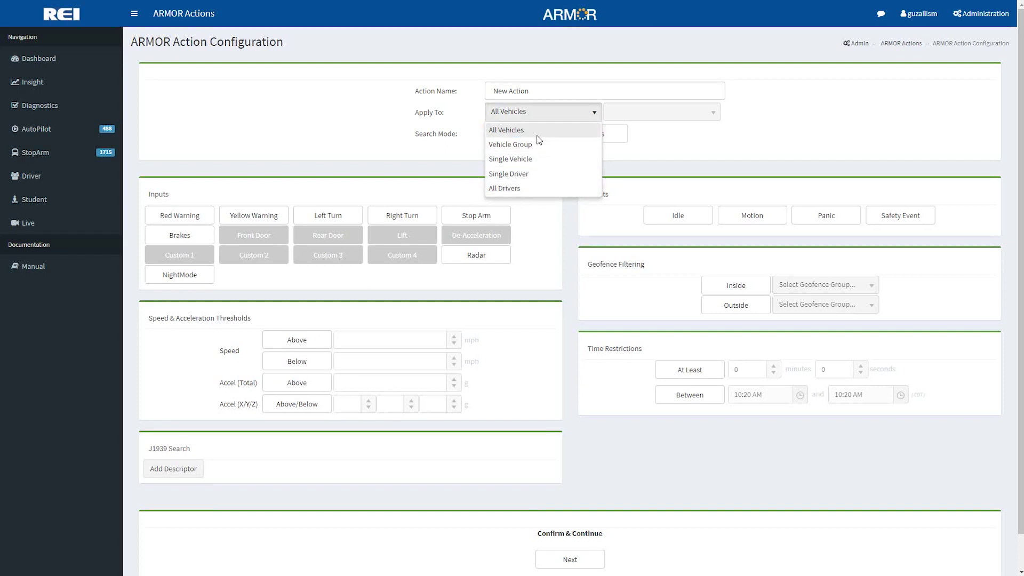
pyautogui.click(537, 135)
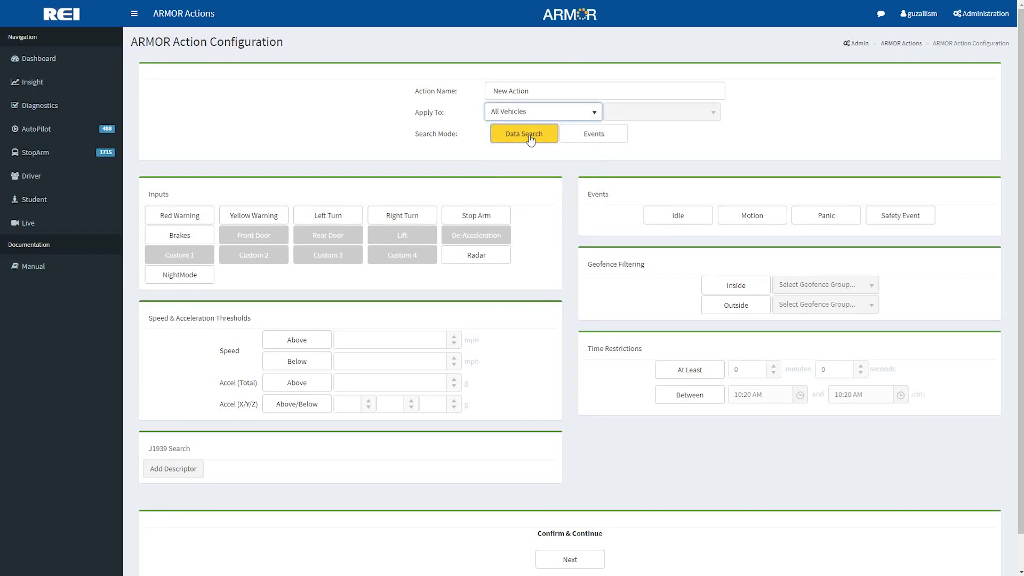
# Preview the Events search mode, then return to Data Search and select the Stop Arm input for the action.
pyautogui.click(589, 139)
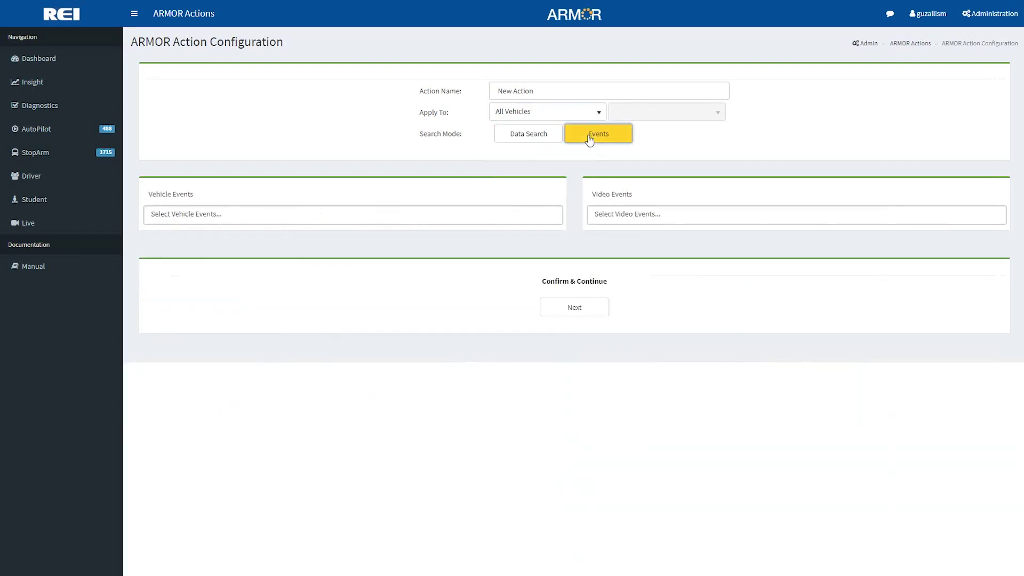
pyautogui.click(533, 137)
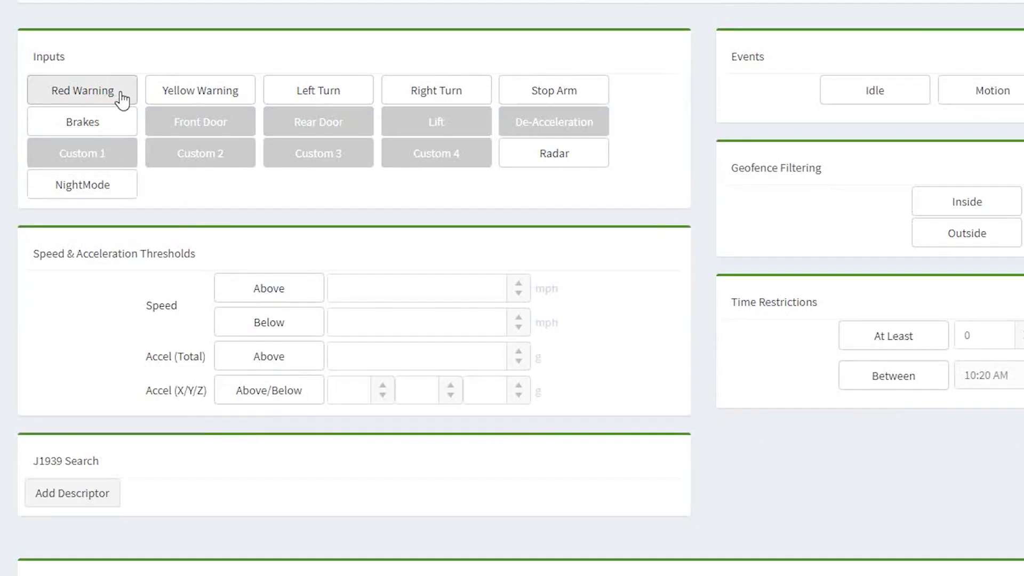
pyautogui.click(537, 92)
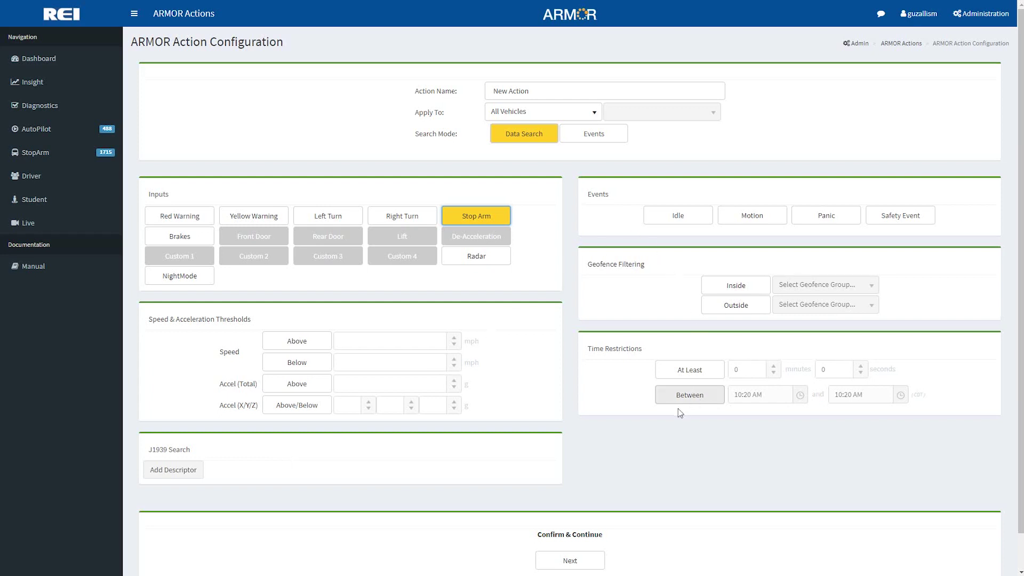
# Continue to the action's responses and enable video download with 60 seconds pre-event padding, 120 seconds post-event padding and Urgent priority.
pyautogui.click(568, 565)
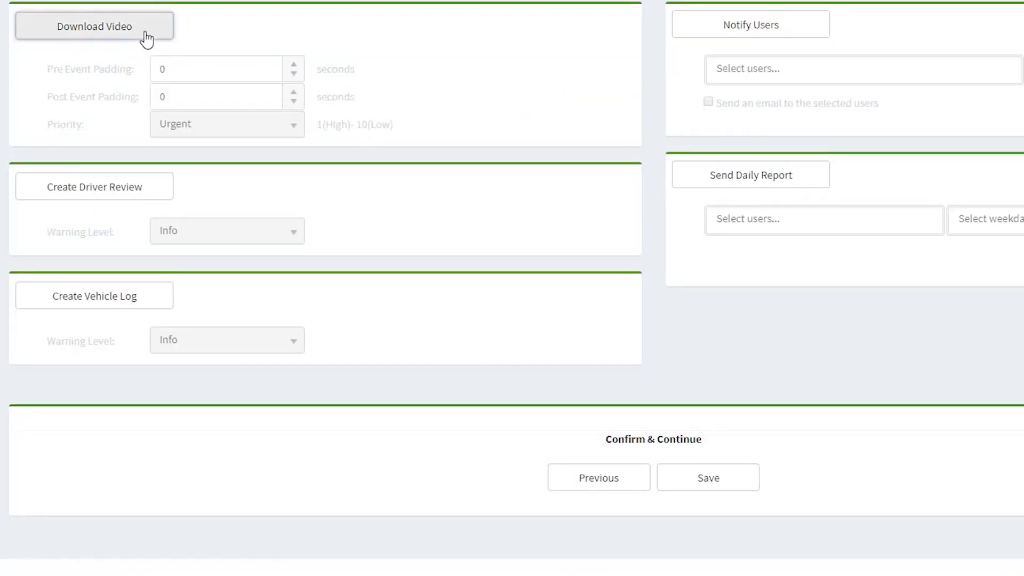
pyautogui.click(230, 85)
pyautogui.doubleClick(266, 107)
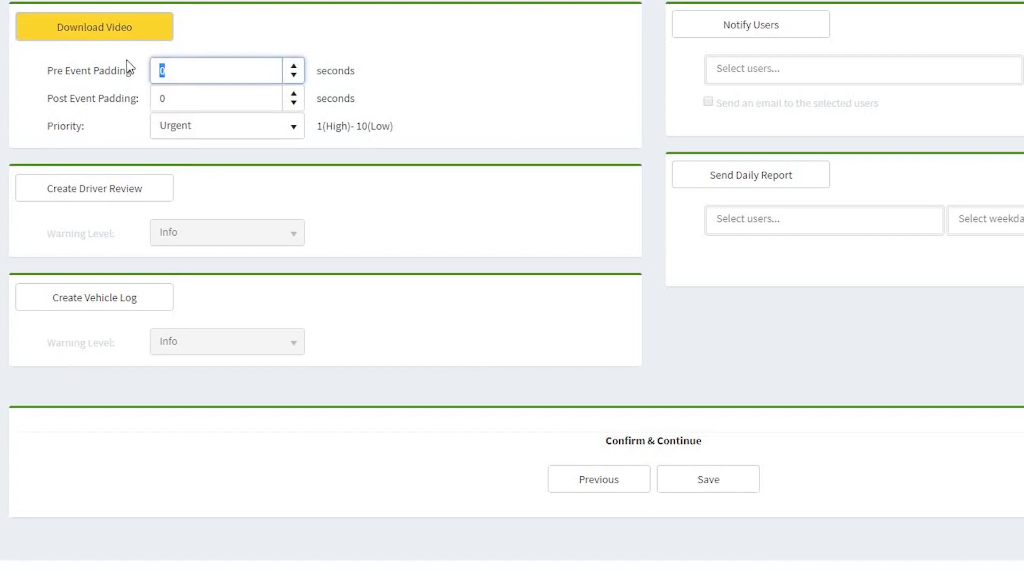
pyautogui.write('60')
pyautogui.click(180, 100)
pyautogui.doubleClick(180, 100)
pyautogui.write('120')
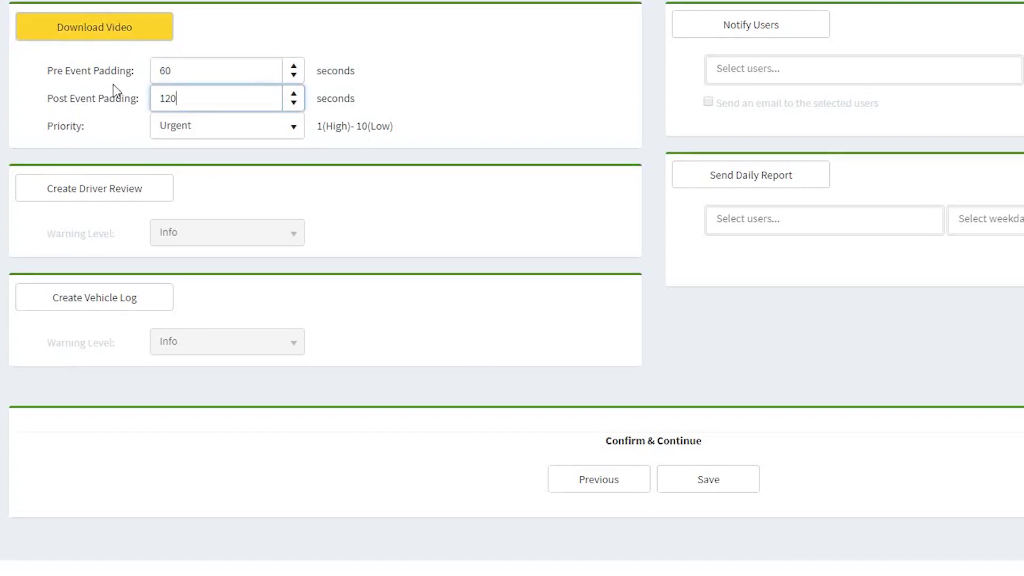
pyautogui.click(295, 127)
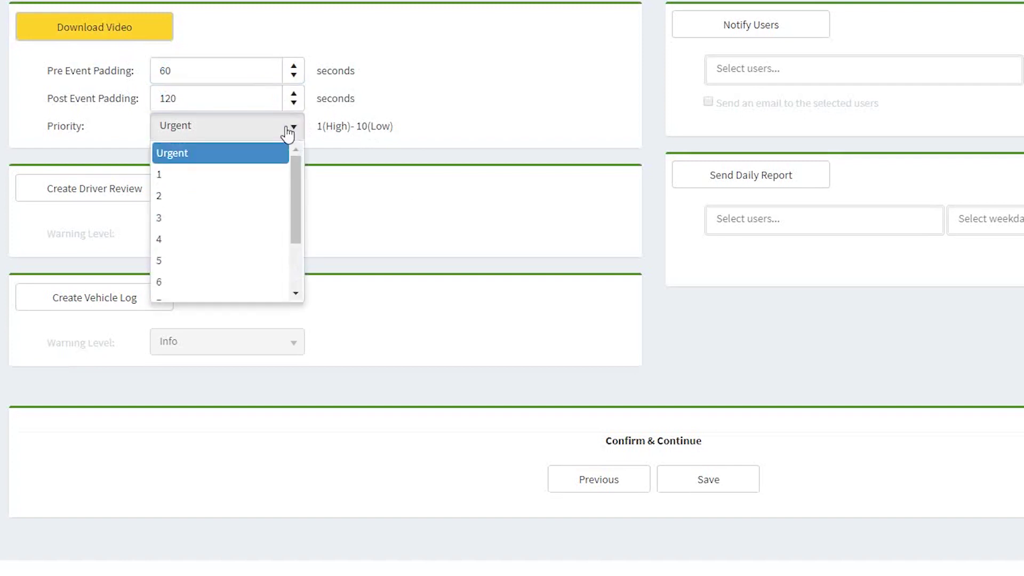
pyautogui.click(304, 136)
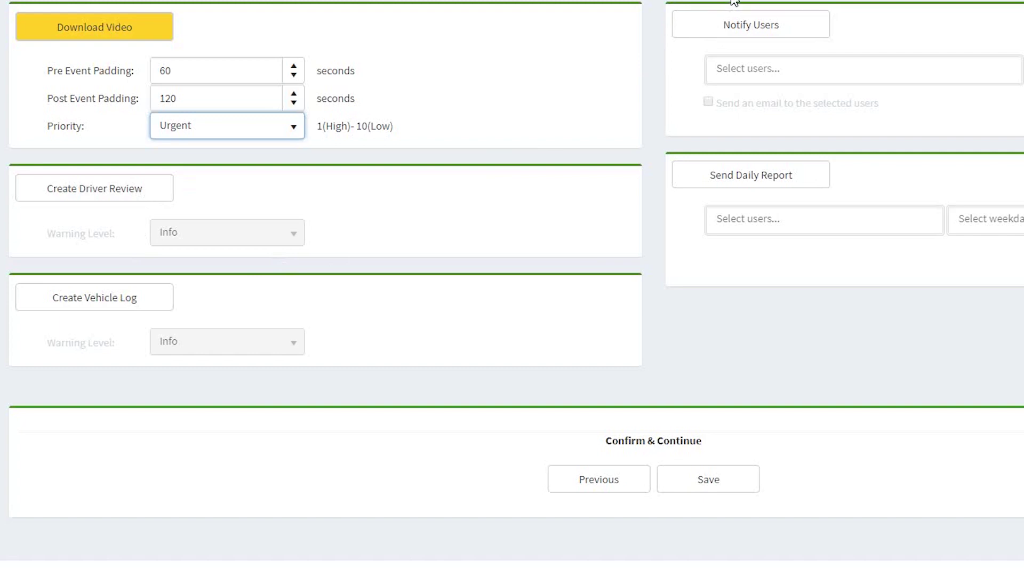
# Enable user notifications and the daily report, and choose the fifth listed user as the notification recipient.
pyautogui.click(735, 26)
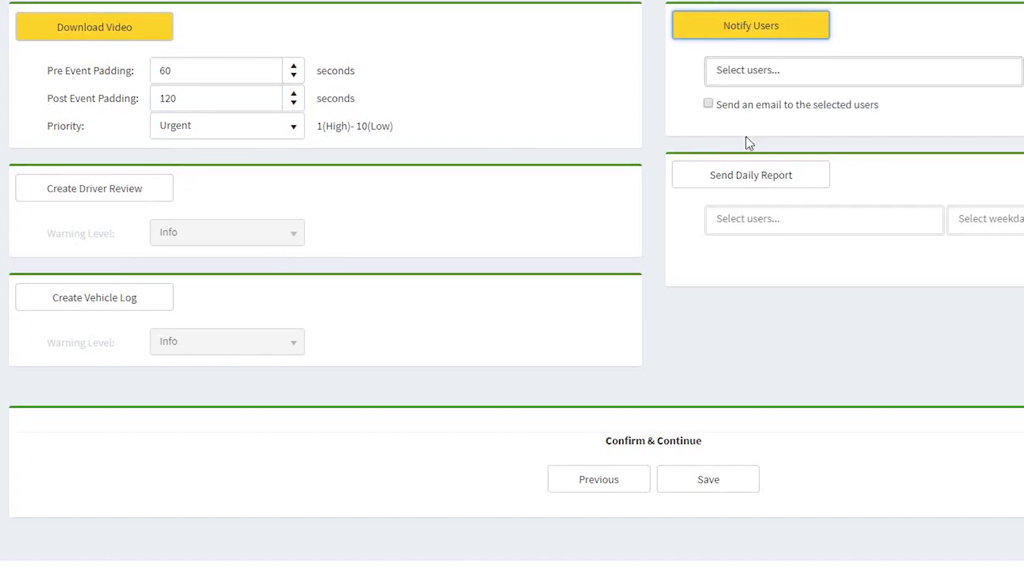
pyautogui.click(740, 179)
pyautogui.click(747, 80)
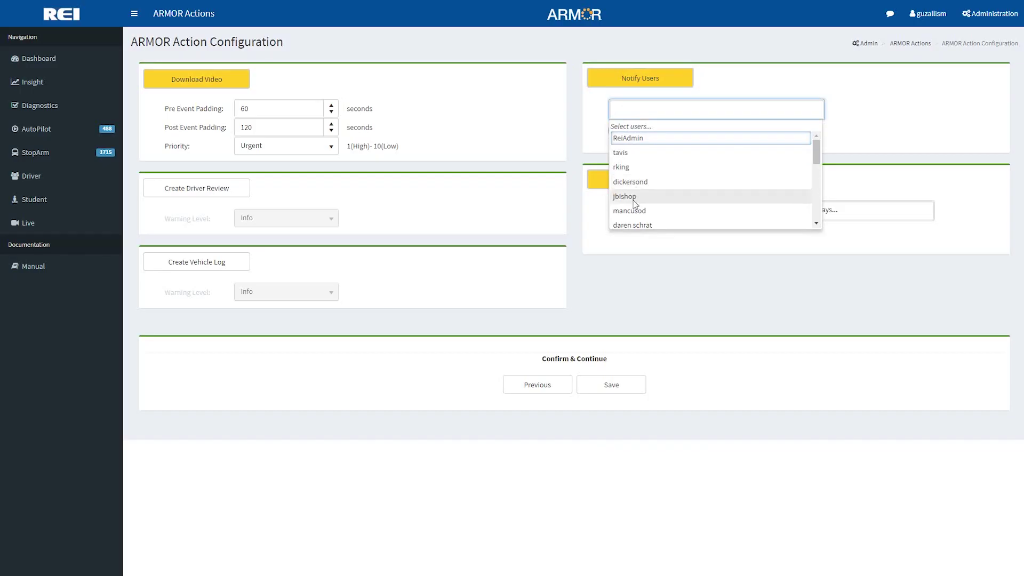
pyautogui.click(635, 198)
# Choose the twelfth listed user as the daily report recipient, schedule the report for Tuesday, and save the action.
pyautogui.click(638, 209)
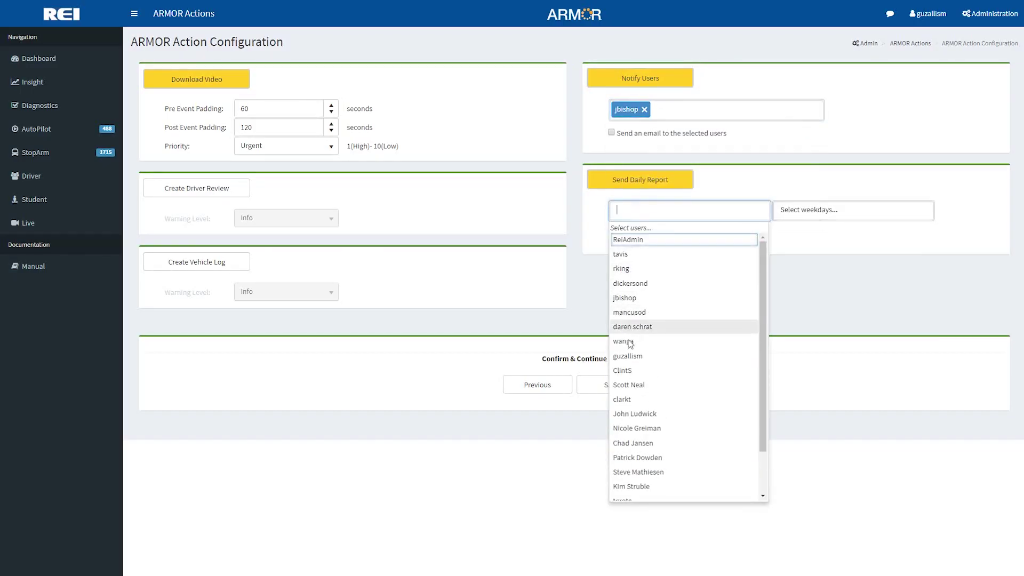
pyautogui.click(631, 401)
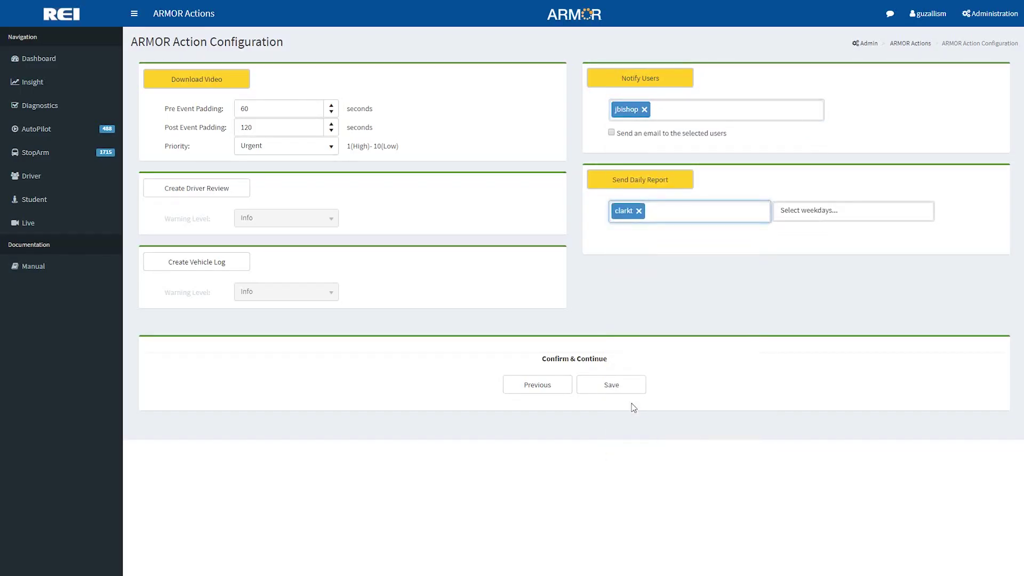
pyautogui.click(832, 210)
pyautogui.click(821, 274)
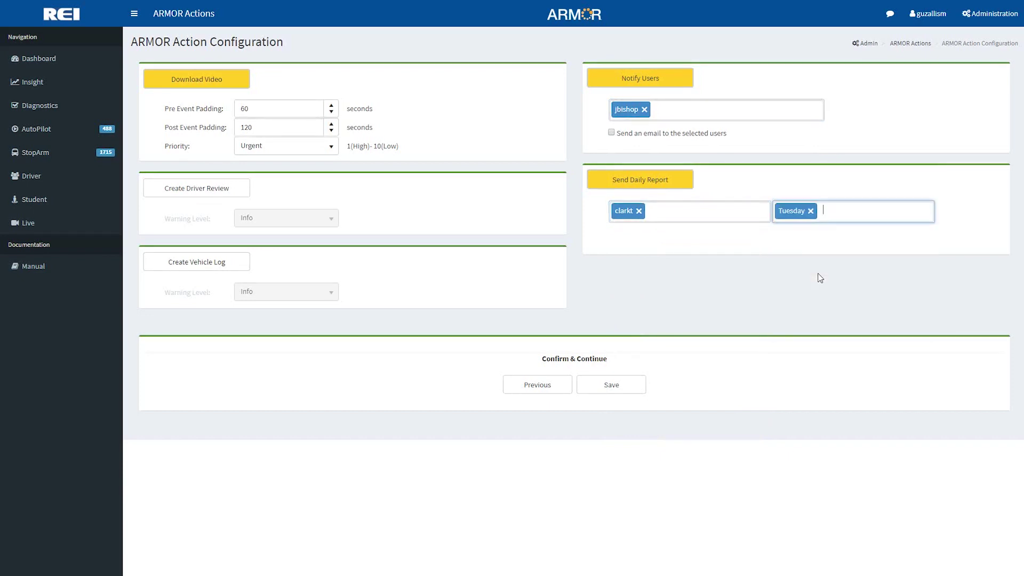
pyautogui.click(620, 387)
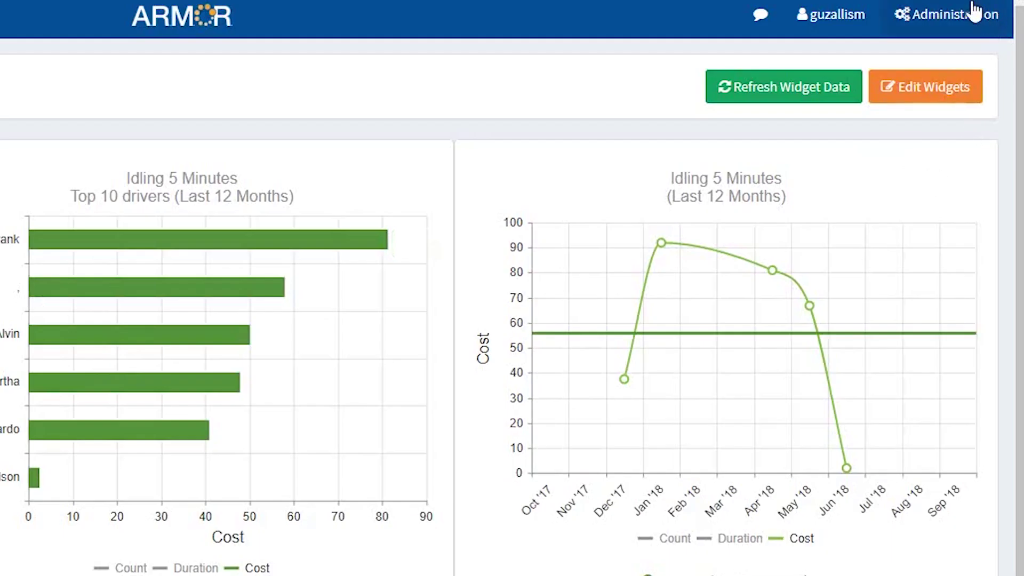
# Go to user administration and start a new user account.
pyautogui.click(994, 14)
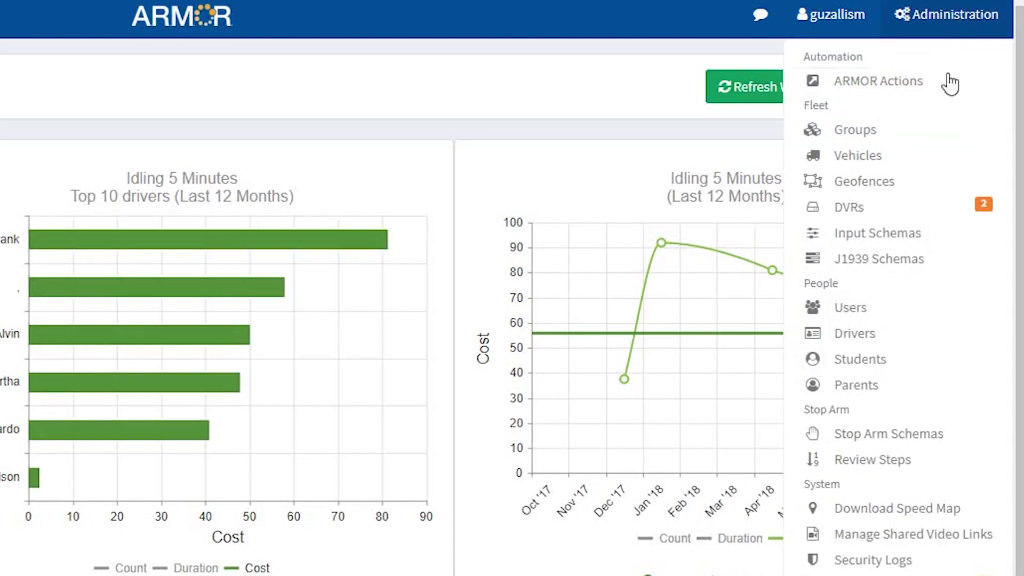
pyautogui.click(869, 308)
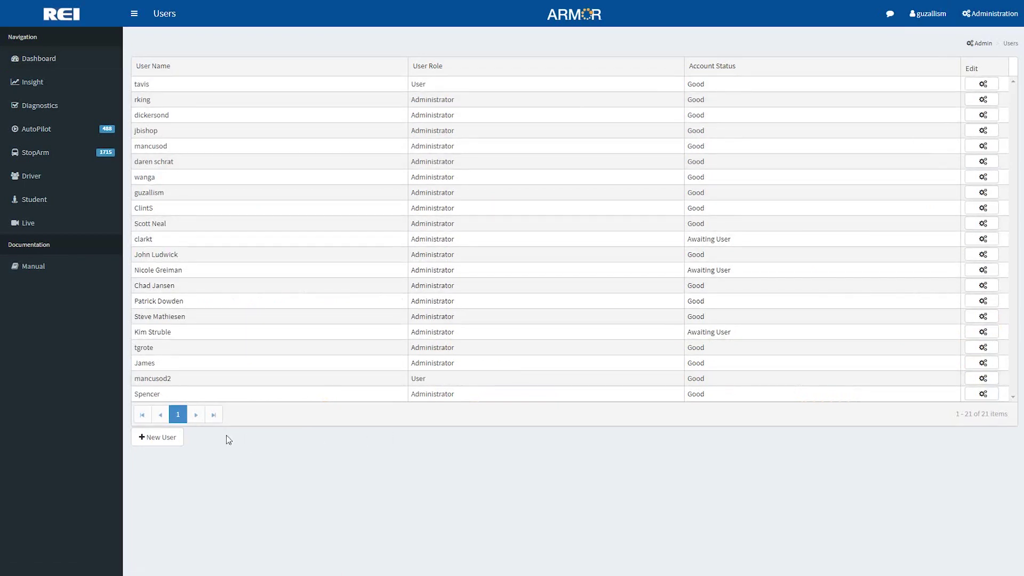
pyautogui.click(159, 442)
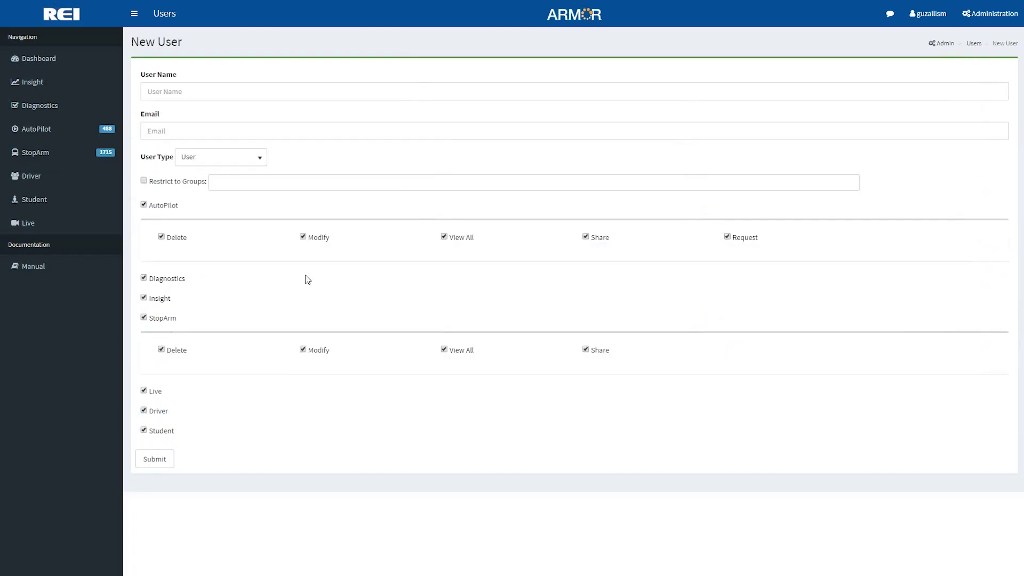
# Enter Test as the new account's user name and fill in its e-mail address.
pyautogui.click(196, 93)
pyautogui.write('T')
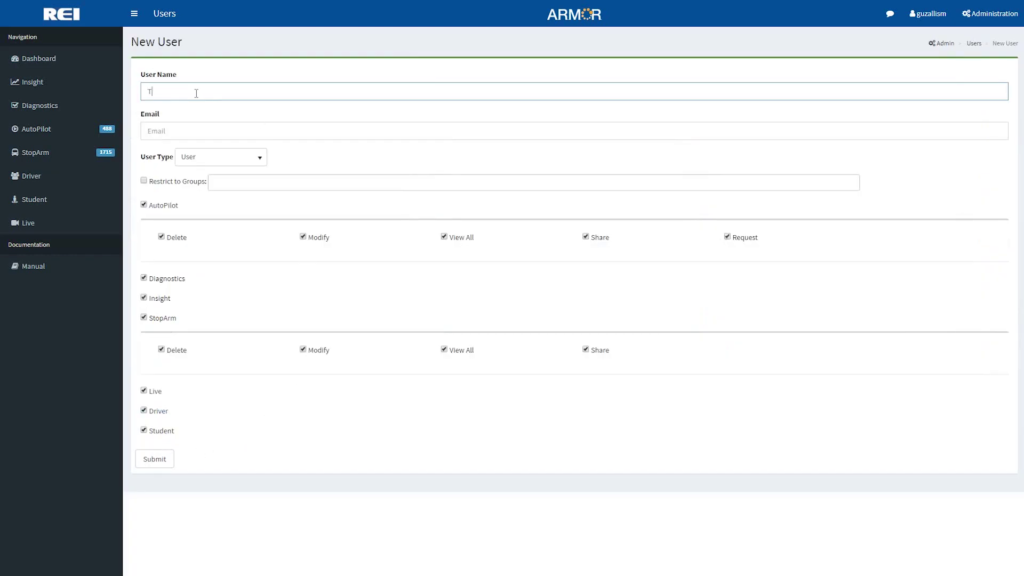
pyautogui.write('est')
pyautogui.press('Tab')
pyautogui.write('test@test.com')
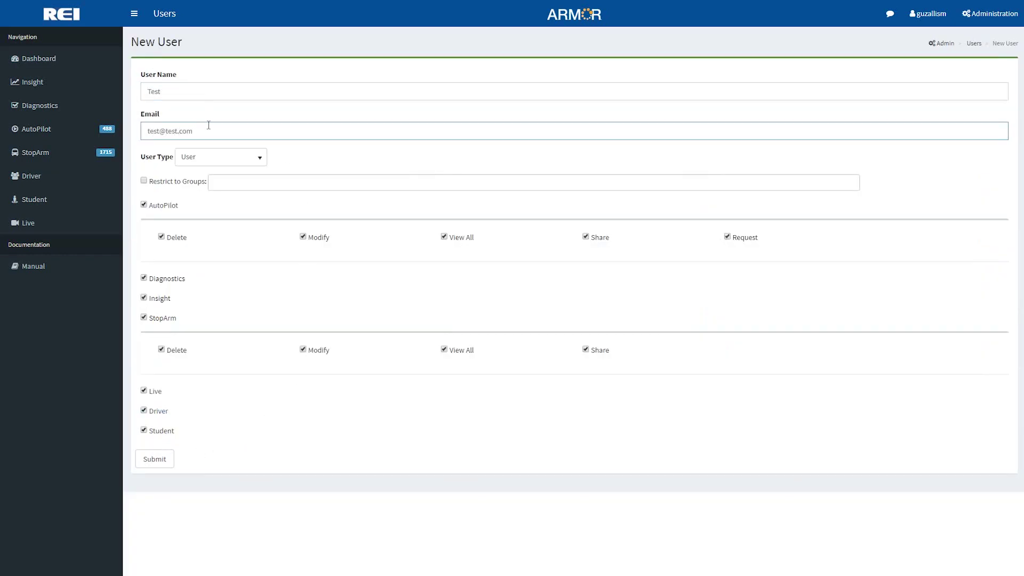
# Preview the Admin user type for the new account, then return the type to User.
pyautogui.click(145, 141)
pyautogui.click(128, 166)
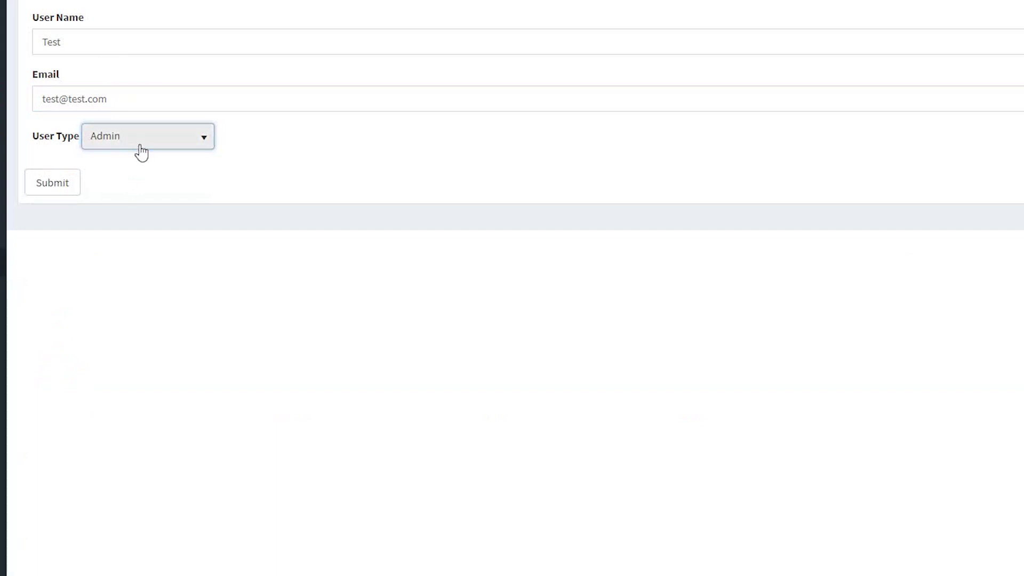
pyautogui.click(139, 145)
pyautogui.click(132, 187)
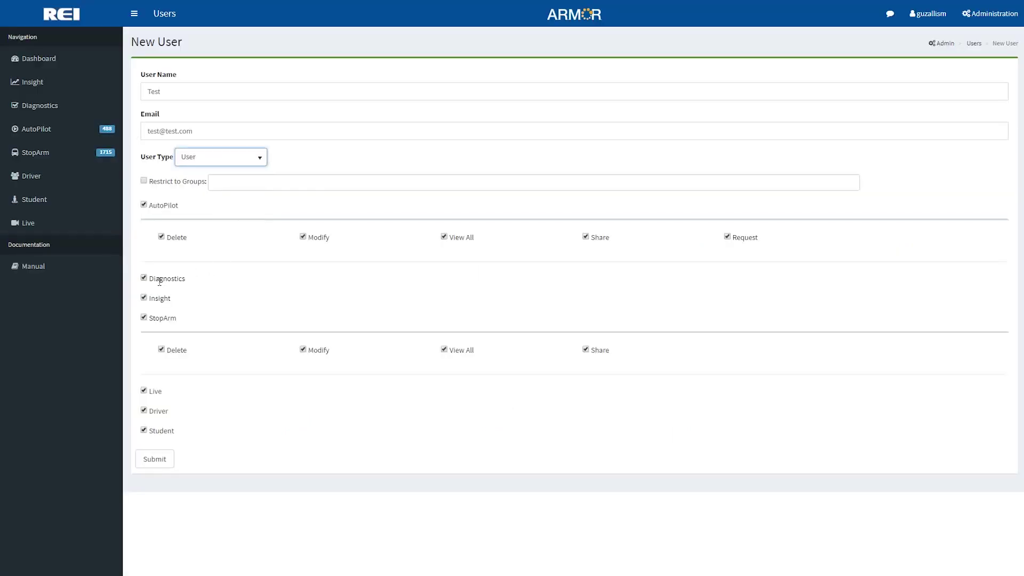
# Remove access to Diagnostics, Insight and StopArm, revoke the AutoPilot Delete, Modify and Request permissions, and submit the new user.
pyautogui.click(143, 279)
pyautogui.click(144, 298)
pyautogui.click(144, 319)
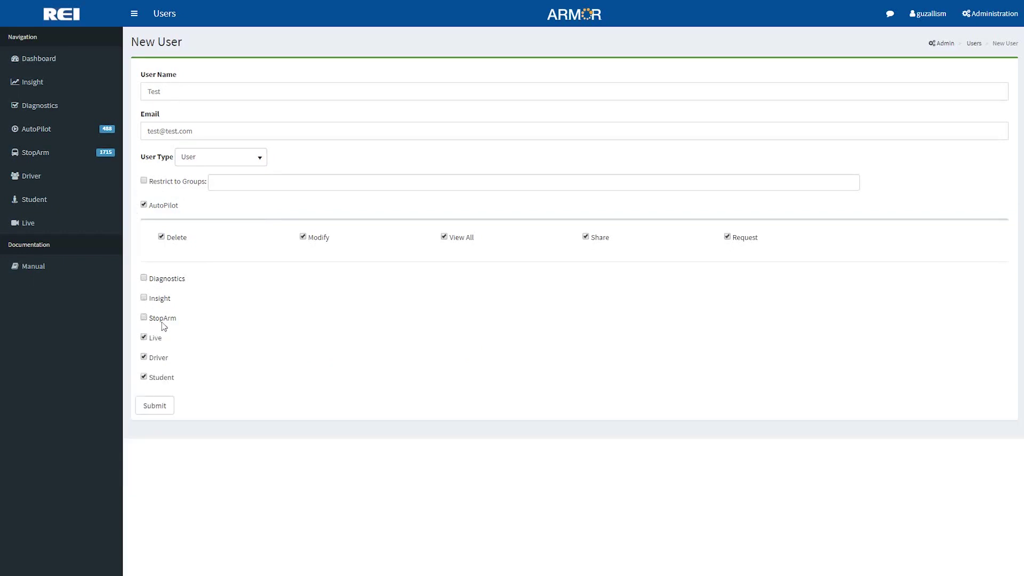
pyautogui.click(303, 236)
pyautogui.click(728, 237)
pyautogui.click(152, 406)
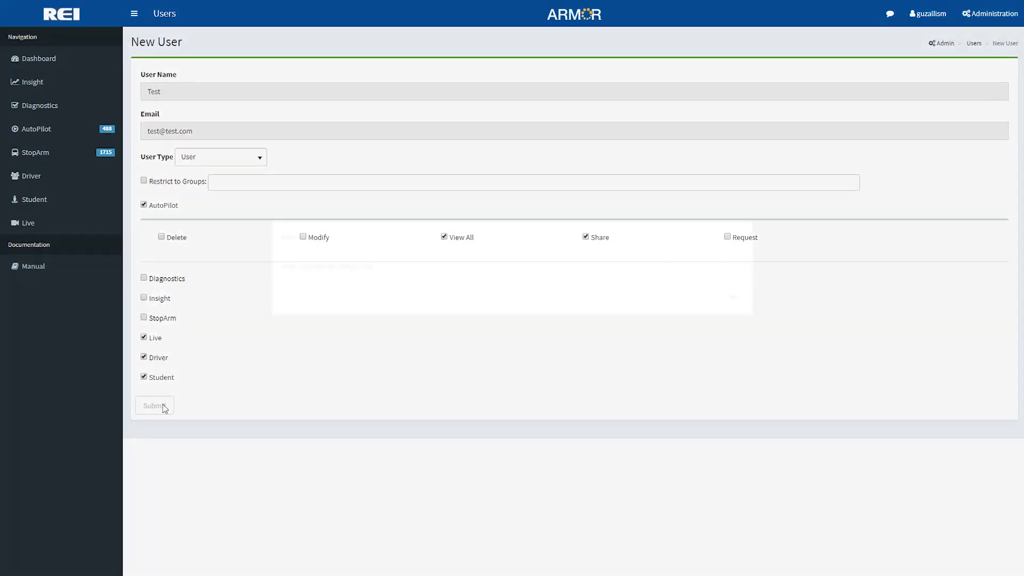